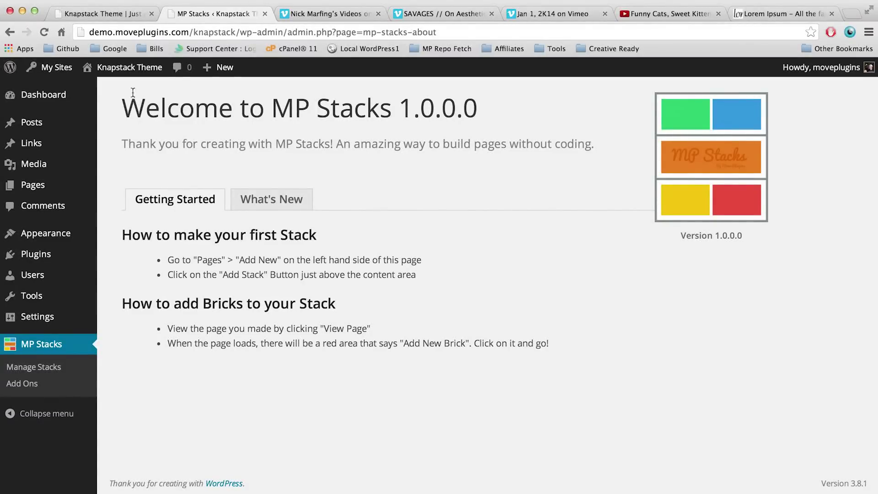
Step: Examine the example bricks on the Knapstack Theme home page, from the phone image brick to the video brick
click(118, 19)
mouse_move(135, 127)
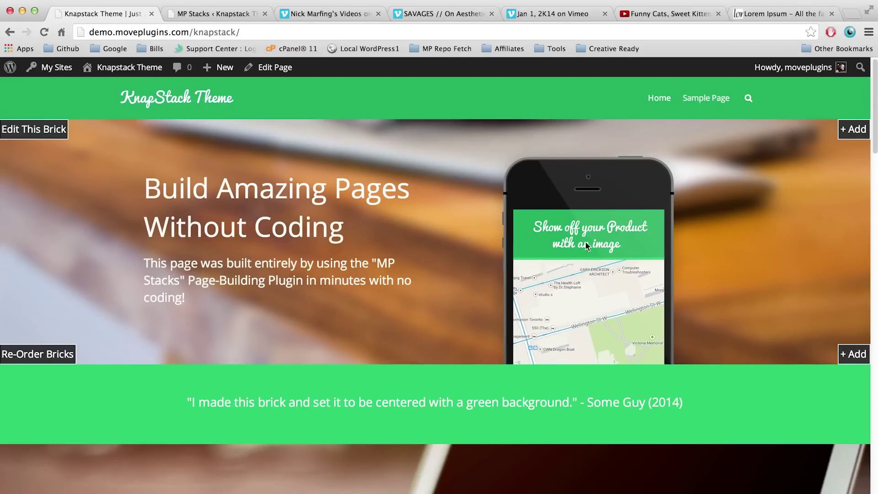
scroll(875, 128, down, 2)
scroll(875, 128, down, 3)
mouse_move(255, 290)
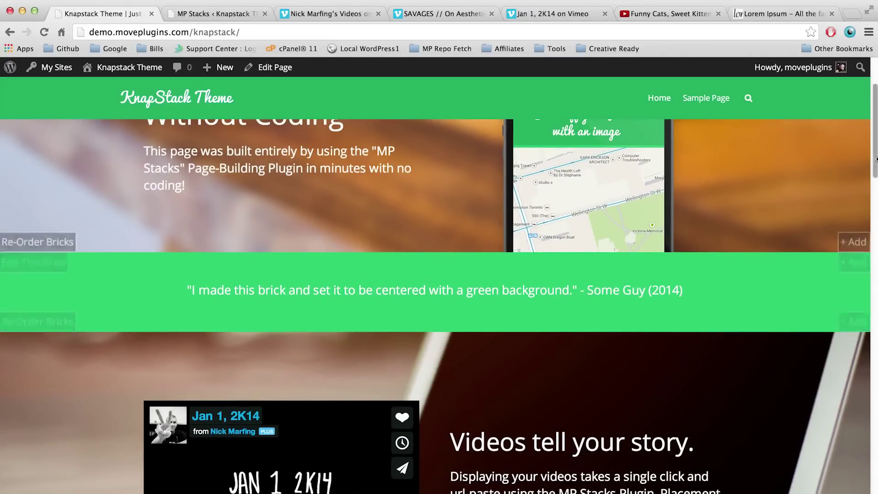
scroll(875, 197, down, 5)
scroll(874, 197, down, 1)
mouse_move(790, 203)
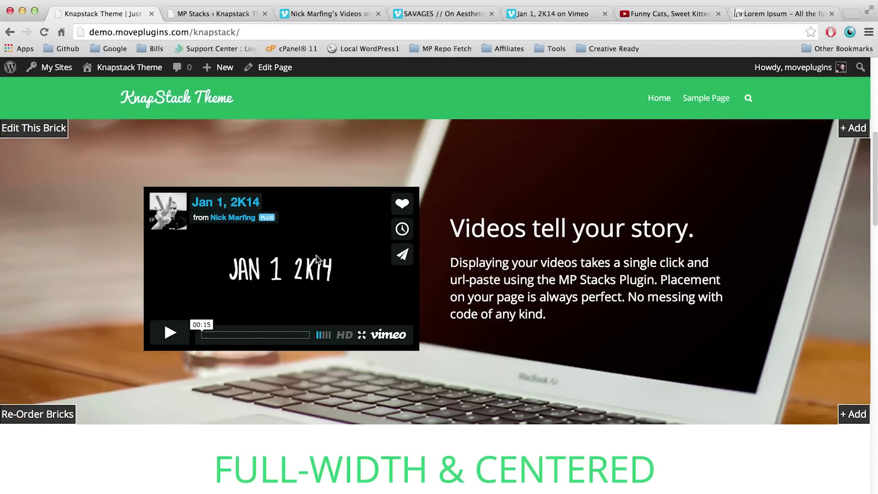
drag(875, 166, 875, 83)
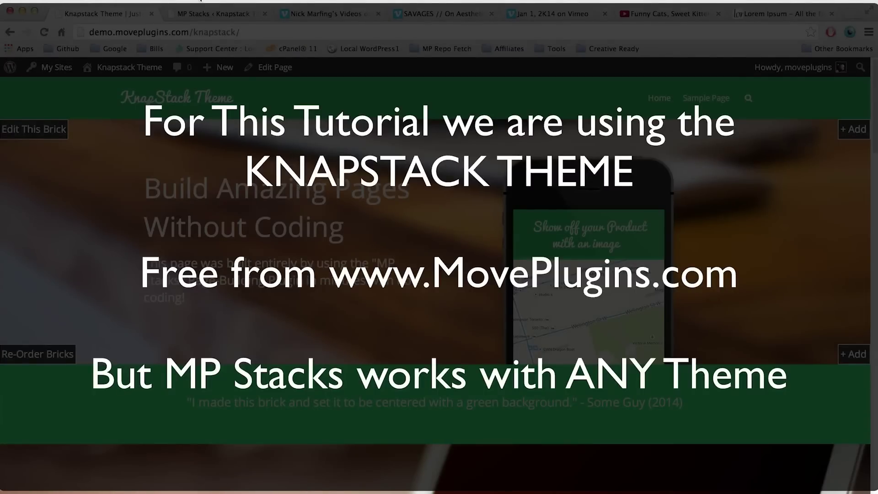
Step: Create a new WordPress page titled "My Stack Page"
click(201, 14)
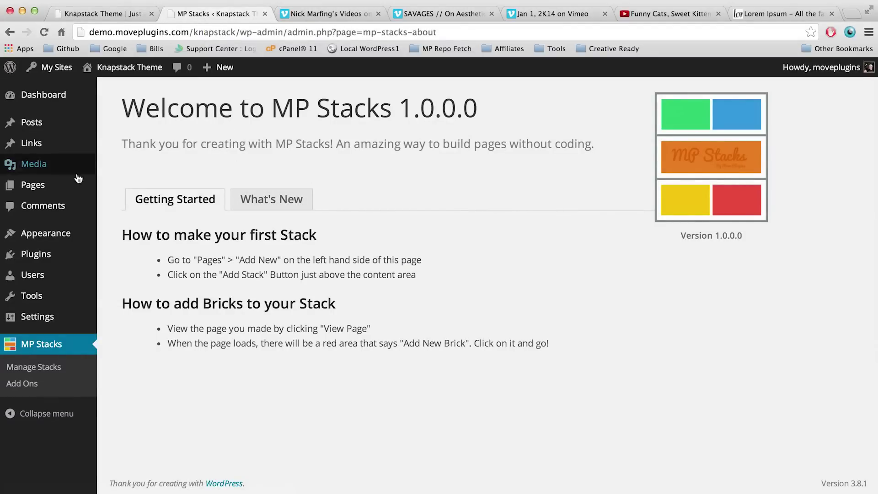
mouse_move(28, 185)
click(145, 209)
click(166, 127)
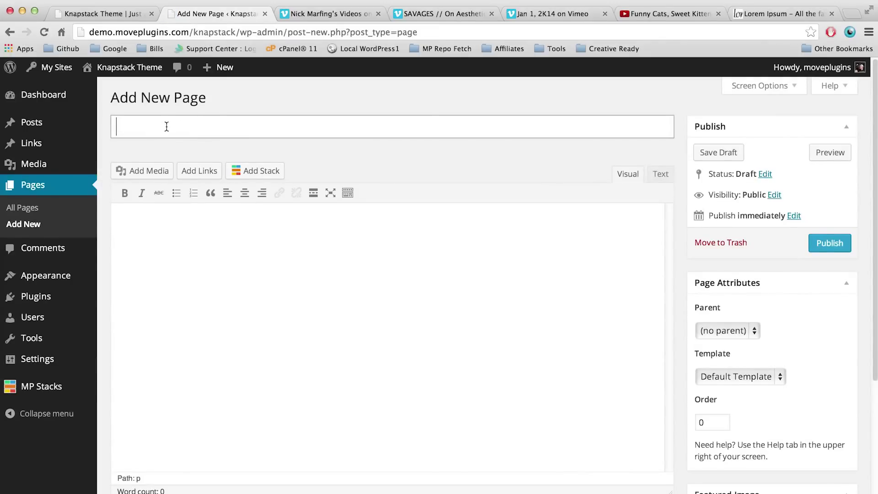
text(My Stack Page)
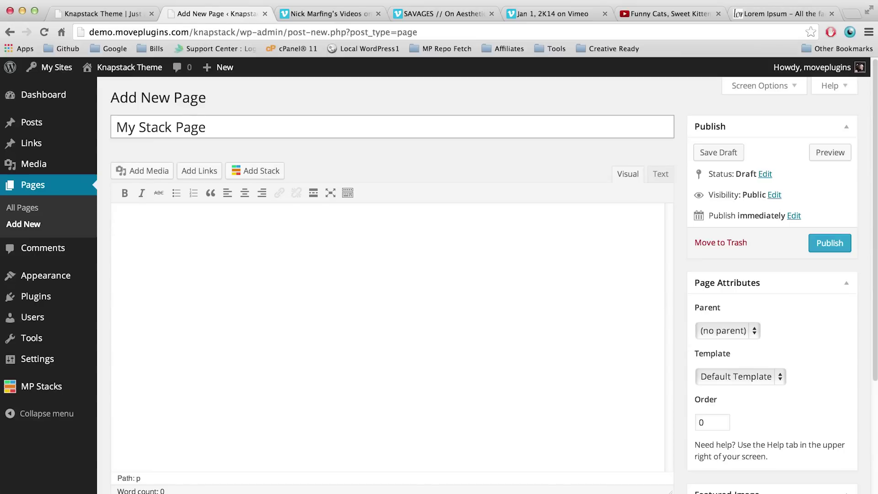
Step: Create a new stack named "My First Stack" and insert it into the page content
click(263, 173)
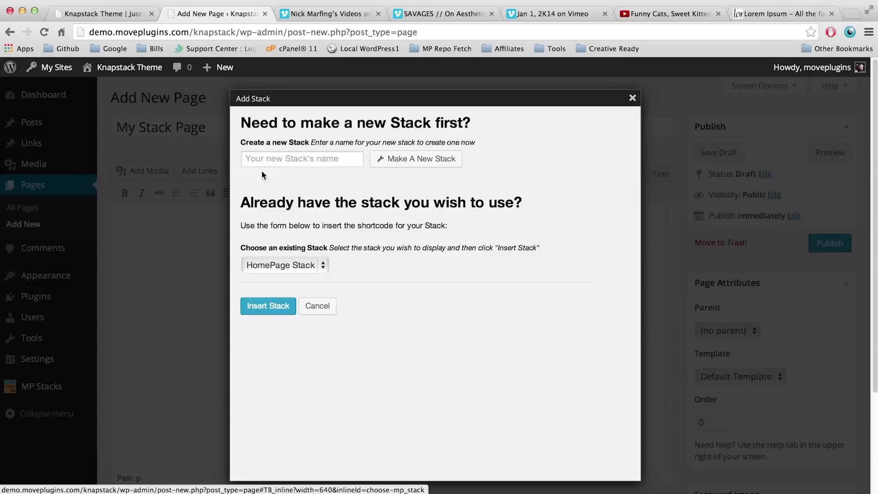
click(287, 160)
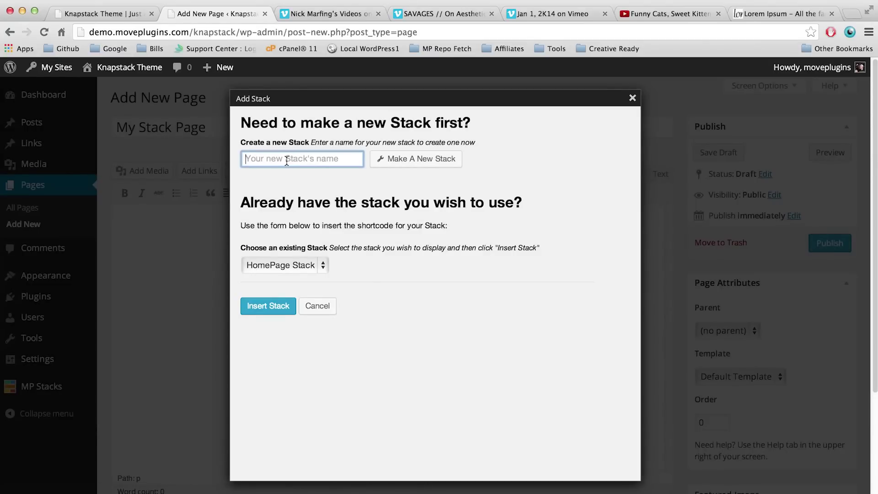
text(My Fir)
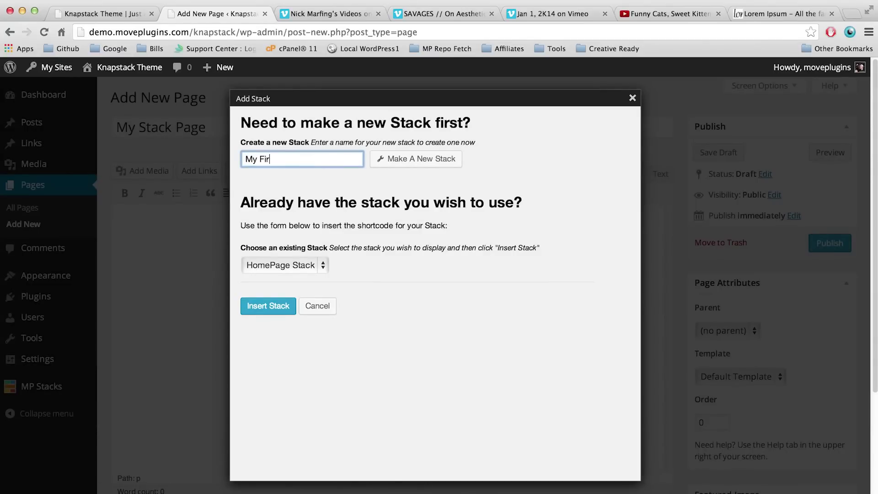
text(st Stack)
click(420, 161)
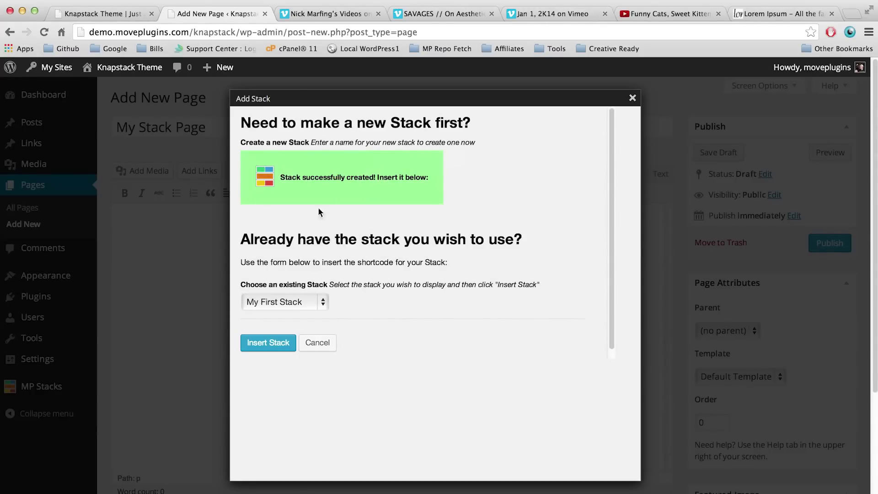
click(288, 303)
click(288, 303)
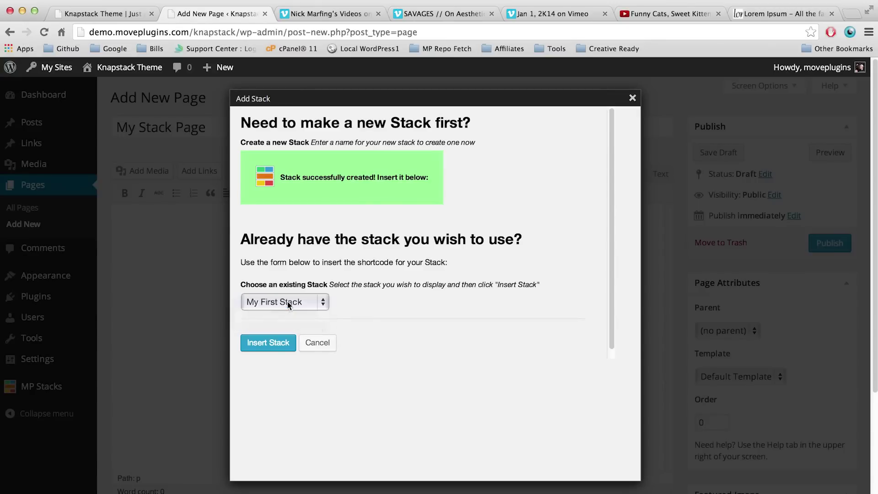
click(266, 344)
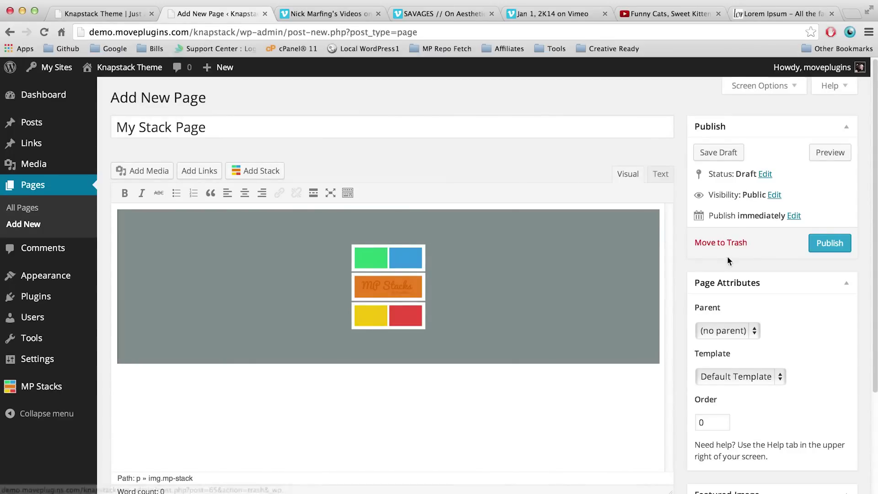
Step: Publish the page with the Stack template and view it on the site
click(752, 374)
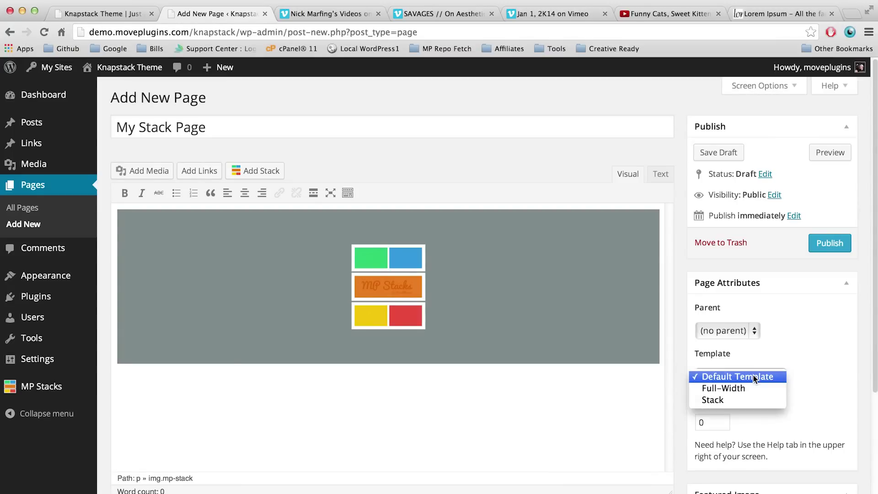
click(736, 400)
click(829, 243)
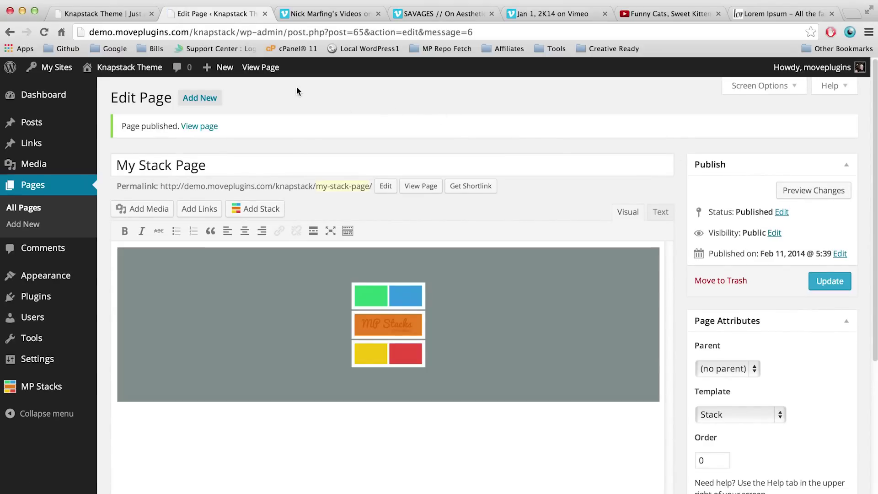
click(423, 189)
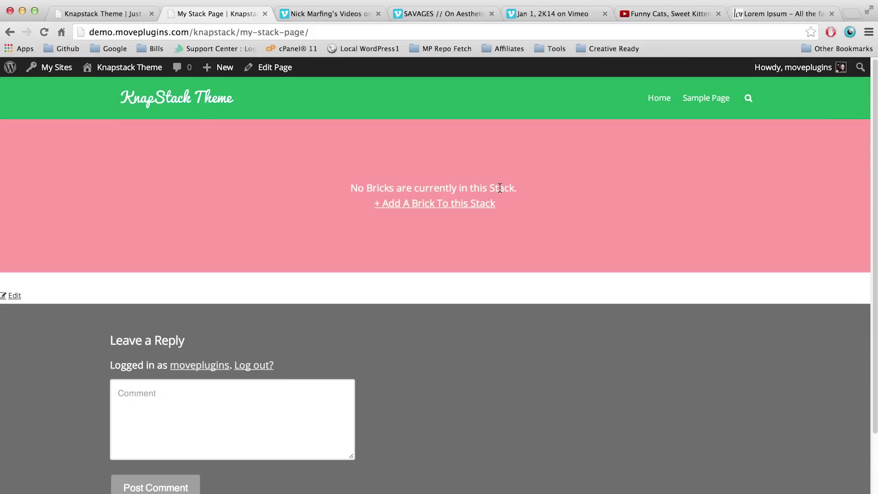
Step: Add a new brick to the empty stack and title it "First Brick in my First Stack"
click(428, 205)
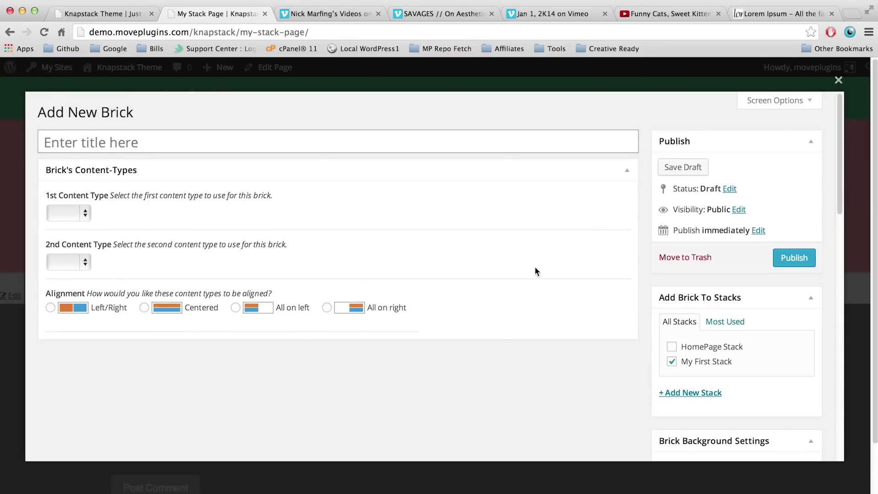
click(123, 142)
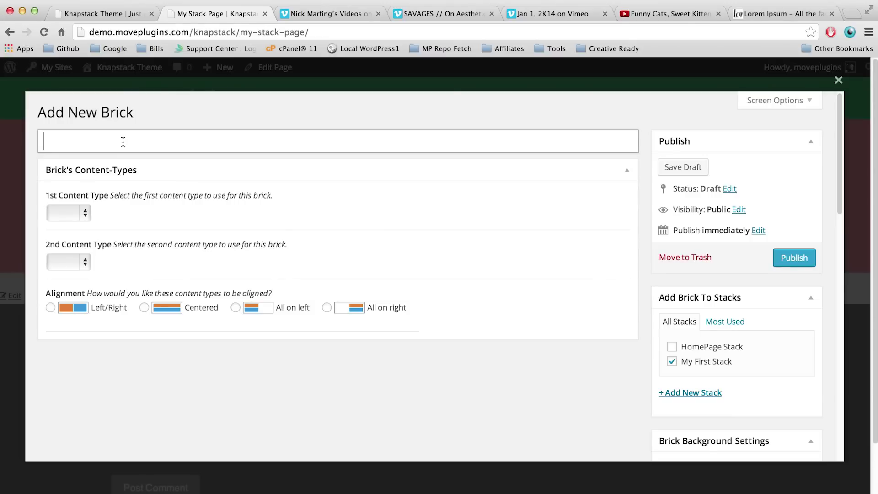
text(First Brick in my First Stat)
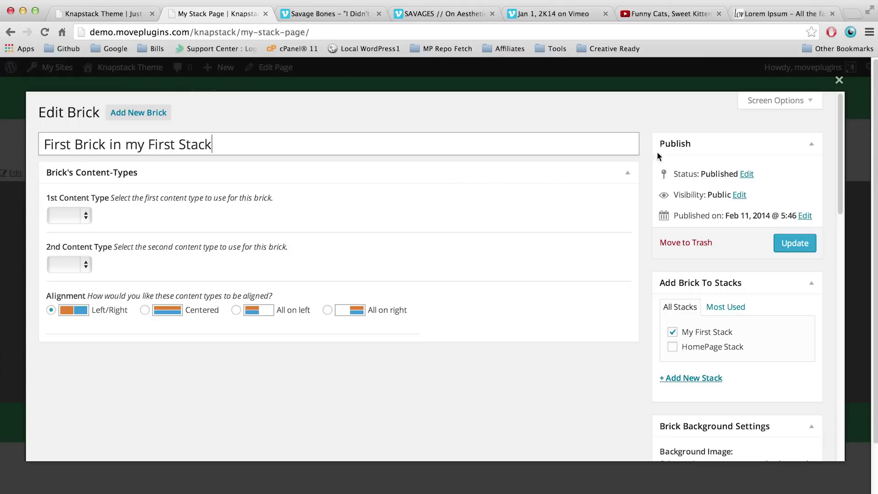
Step: Set the brick's background color to the orange preset #dd9933 and save the brick
drag(843, 134, 830, 261)
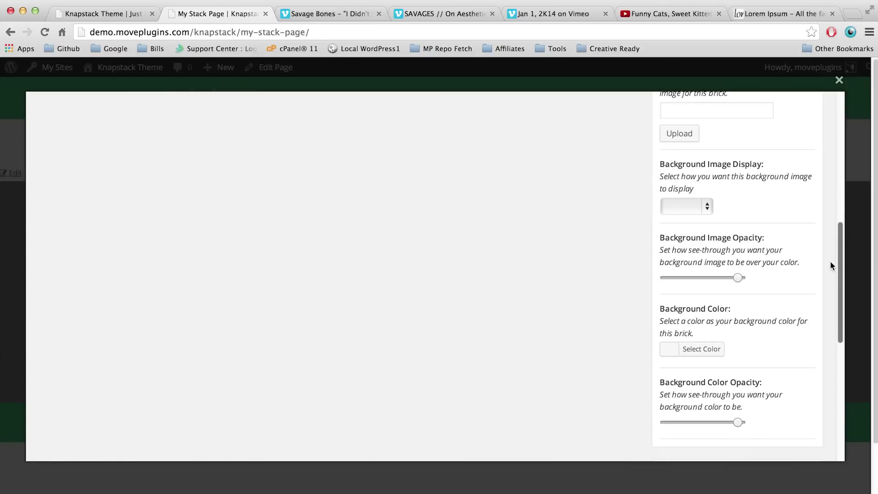
click(703, 350)
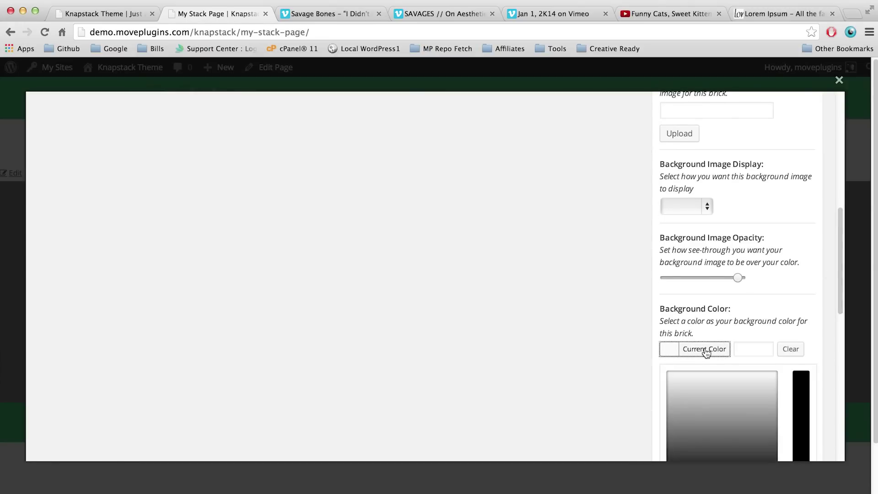
scroll(704, 347, down, 2)
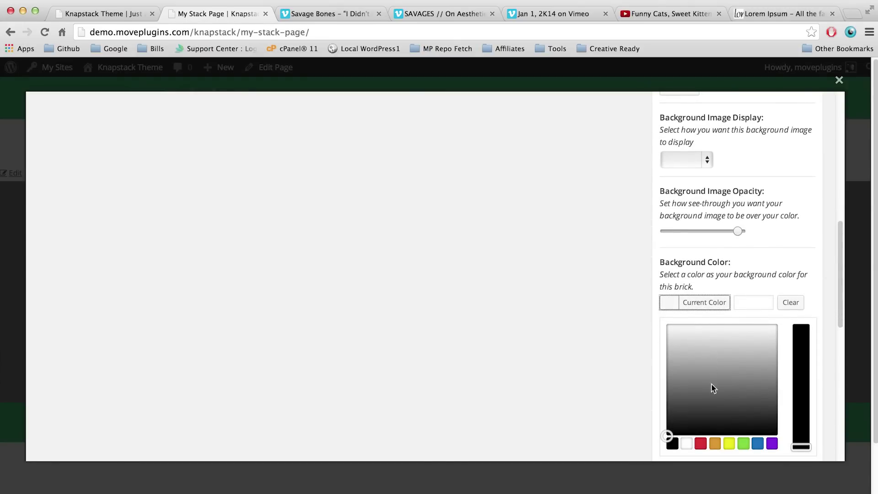
click(715, 445)
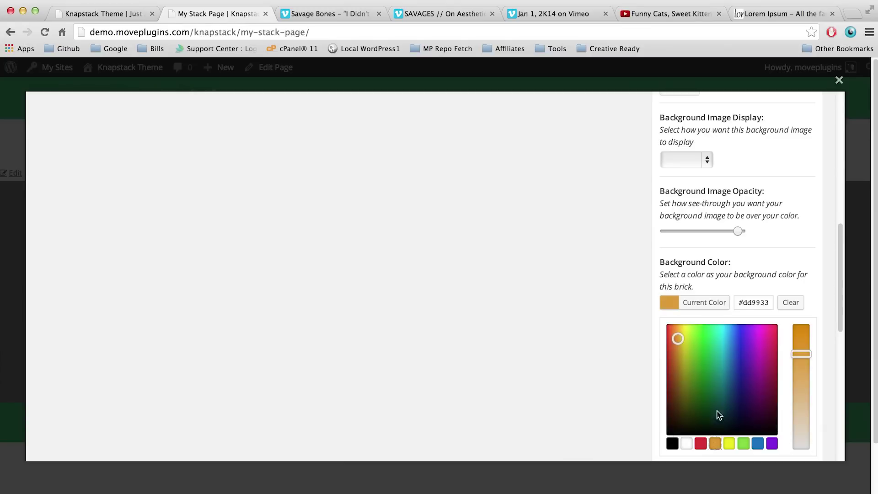
click(762, 260)
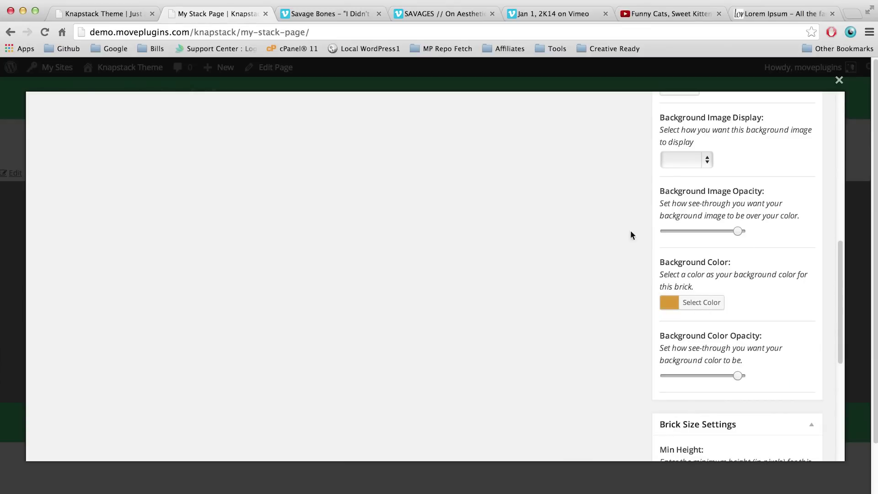
scroll(836, 268, up, 4)
scroll(838, 158, up, 5)
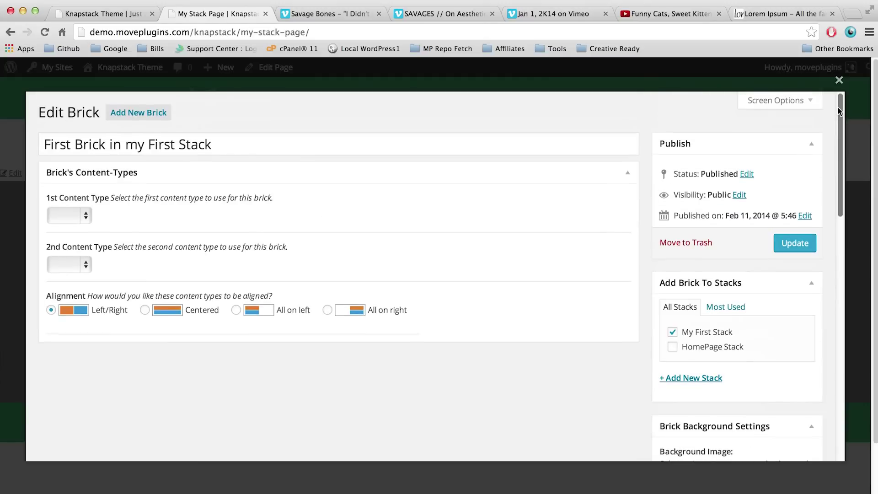
click(795, 244)
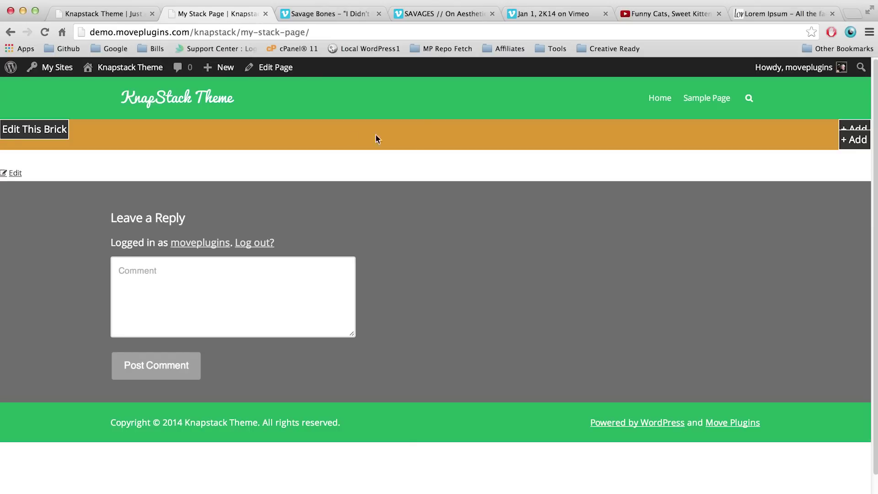
Step: Set the orange brick's minimum height to 450 pixels and save the brick
click(31, 133)
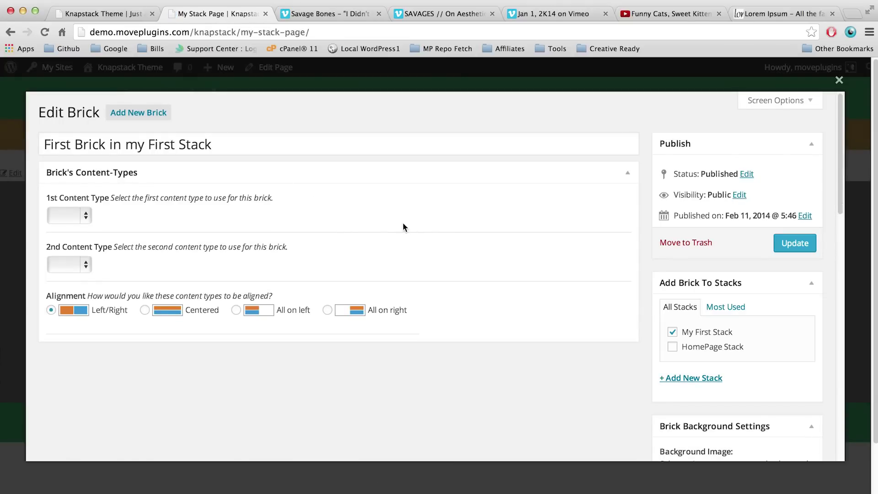
drag(841, 157, 843, 381)
scroll(843, 380, down, 3)
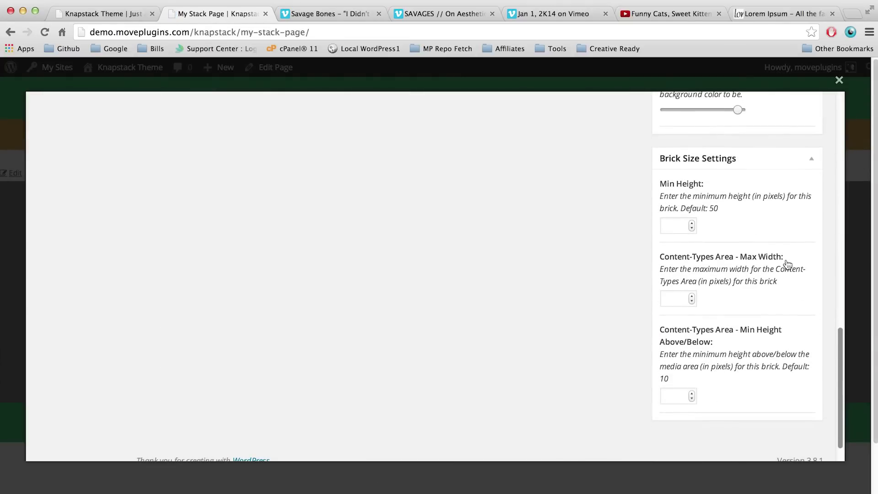
click(684, 227)
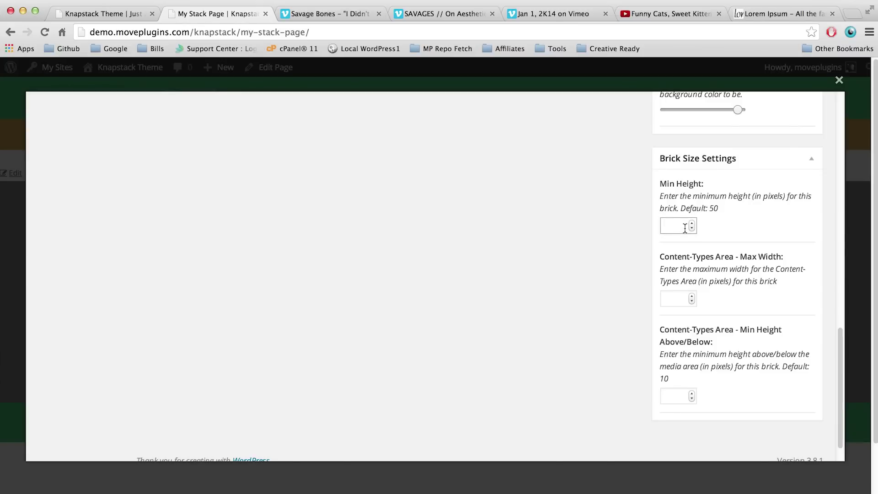
text(450)
scroll(628, 188, up, 15)
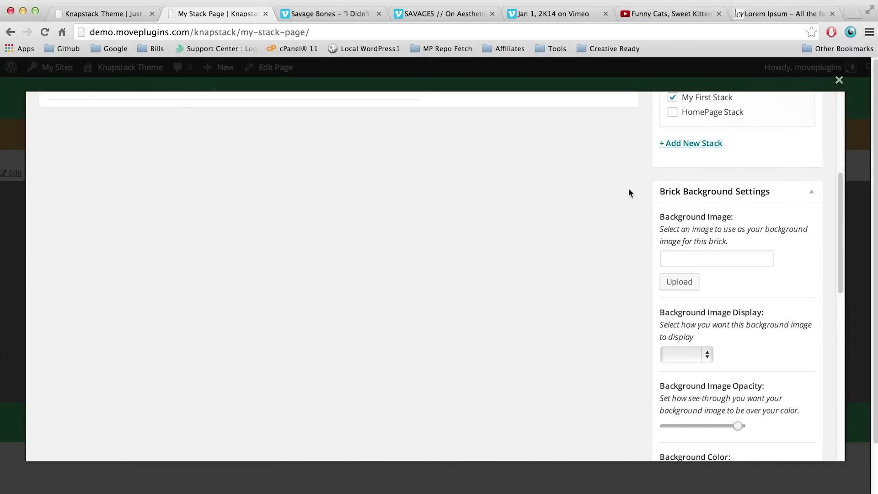
click(801, 246)
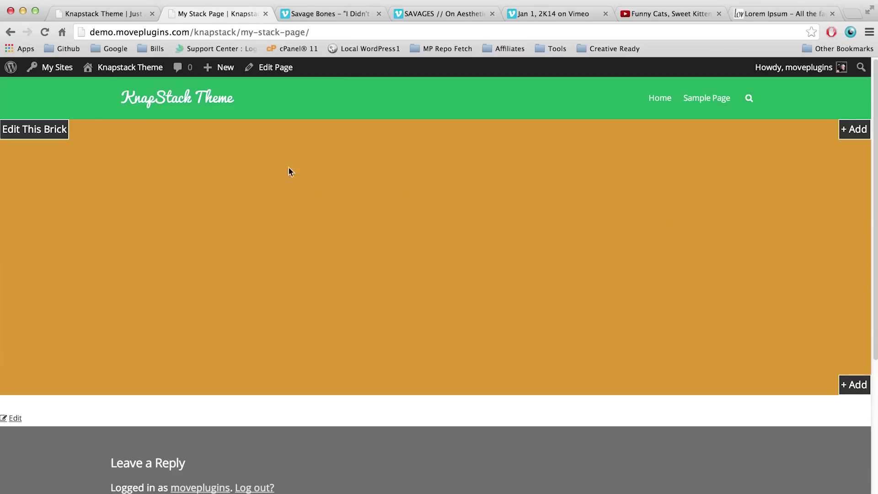
Step: Set LaptoponDesk-Brick.png from the media library as the orange brick's background image and save the brick
click(102, 15)
mouse_move(363, 254)
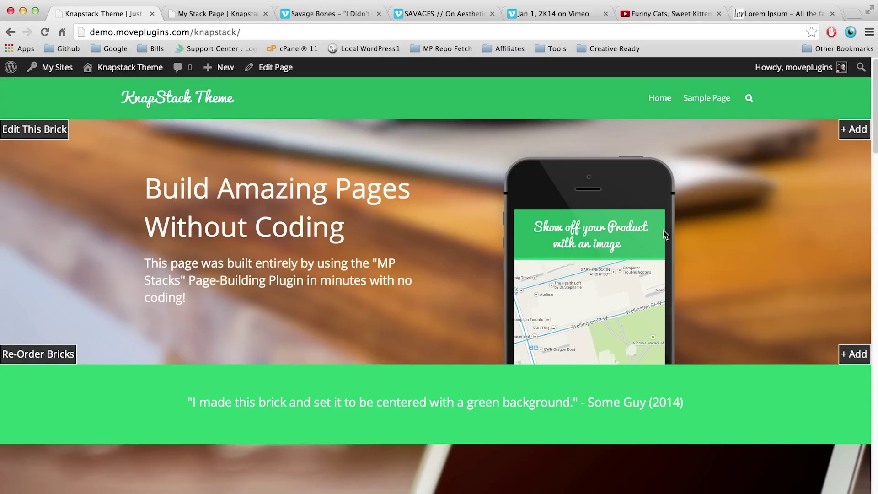
click(201, 15)
mouse_move(133, 202)
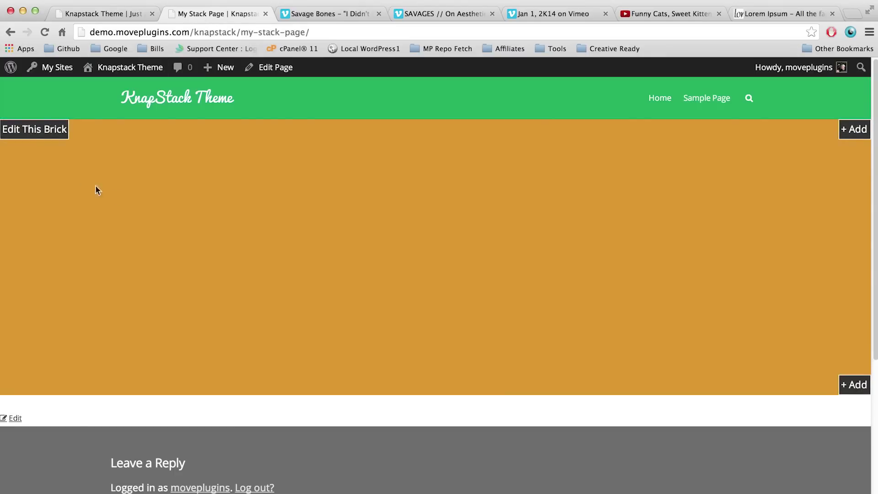
click(32, 130)
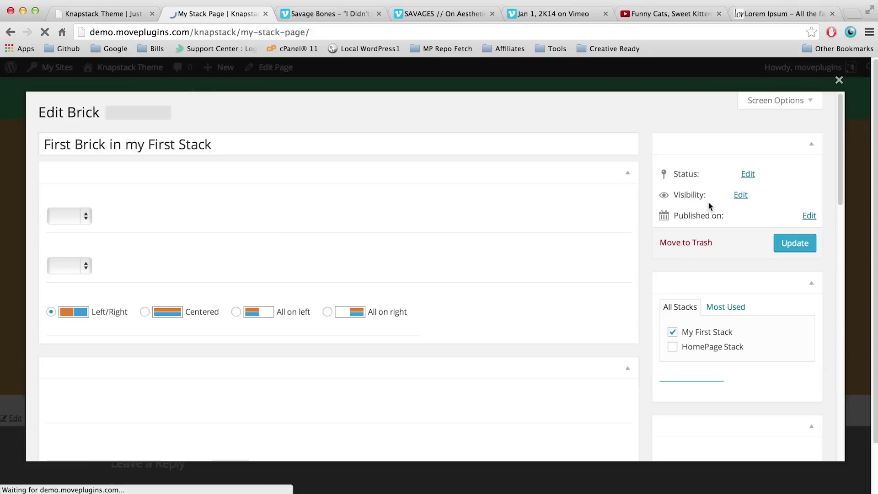
drag(841, 158, 840, 260)
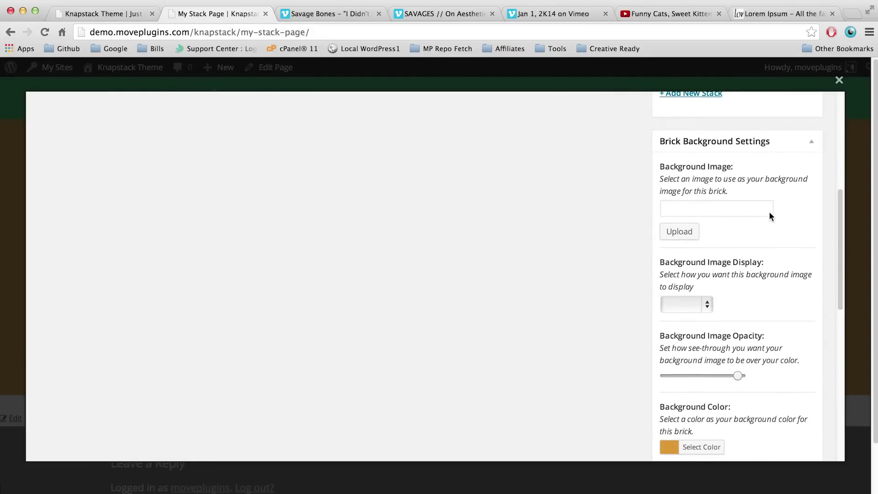
click(681, 231)
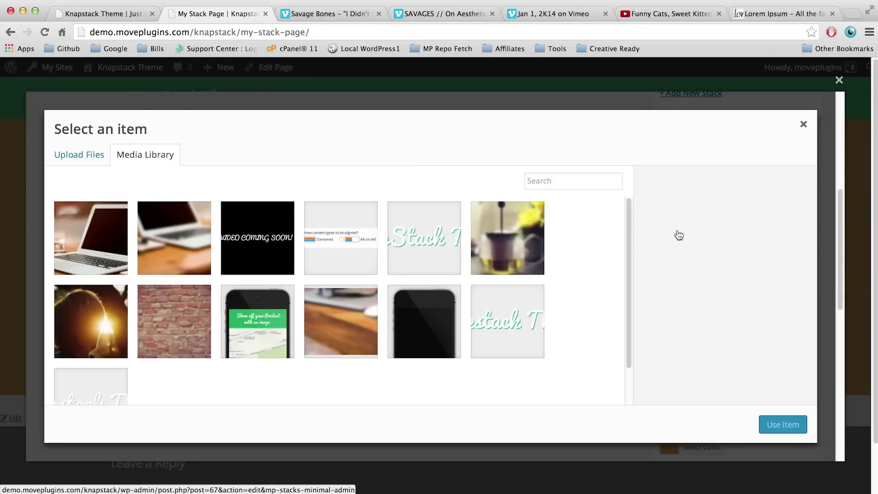
click(328, 332)
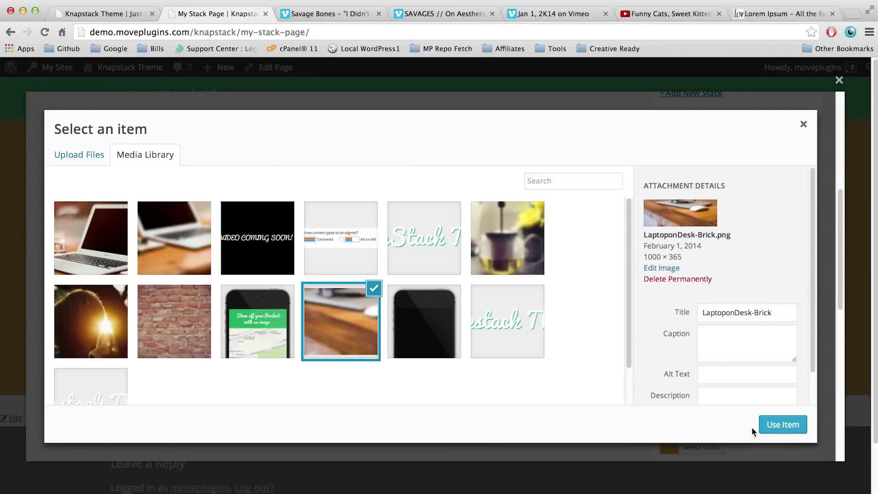
click(782, 425)
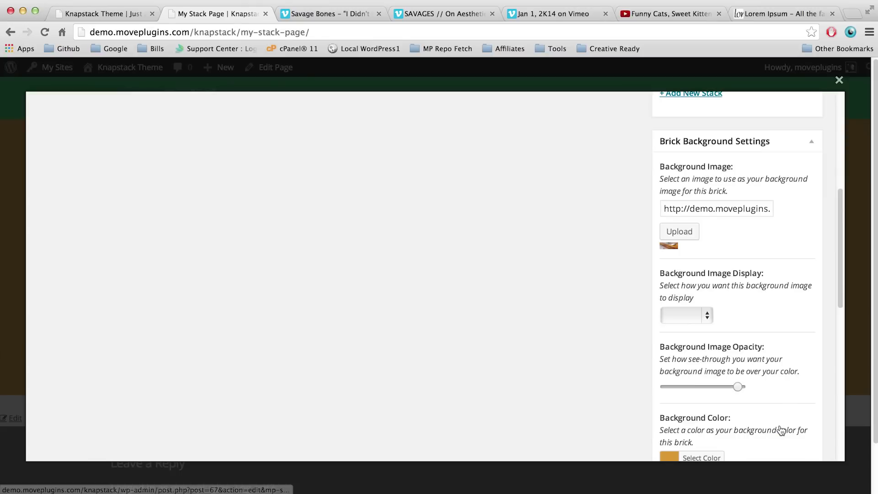
scroll(571, 292, up, 10)
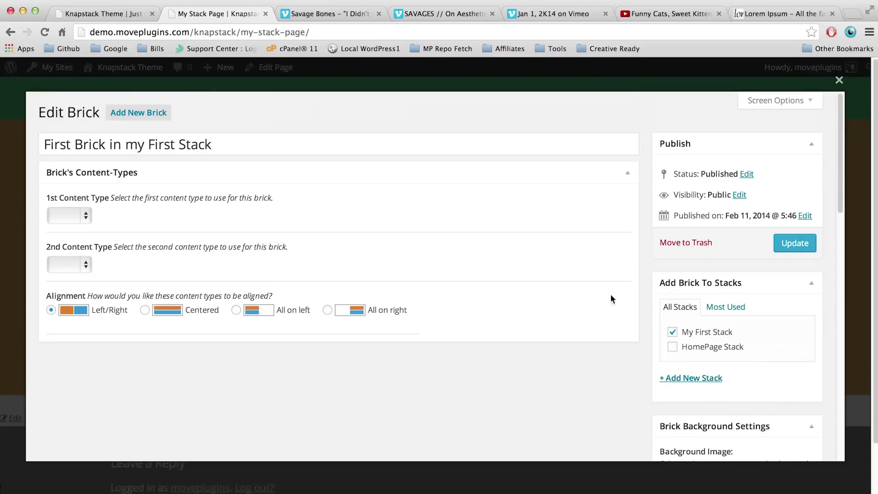
click(794, 244)
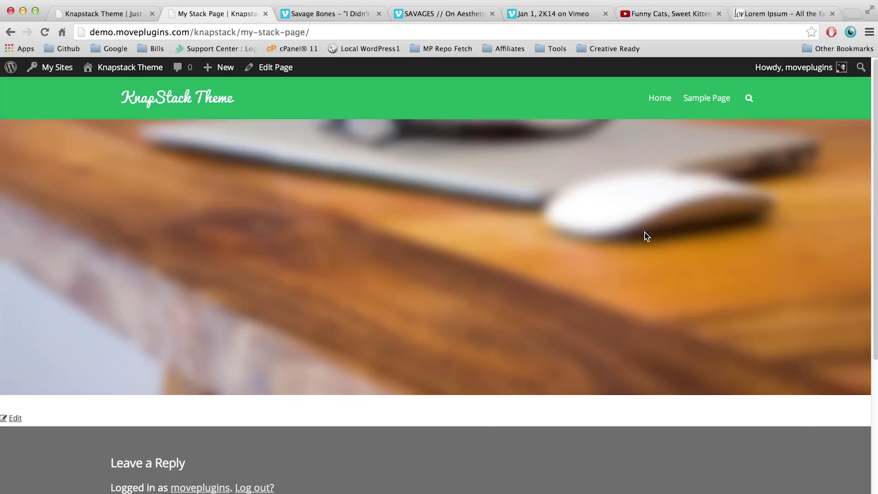
Step: Edit the brick so its first content type is Text and its second content type is Image
mouse_move(318, 312)
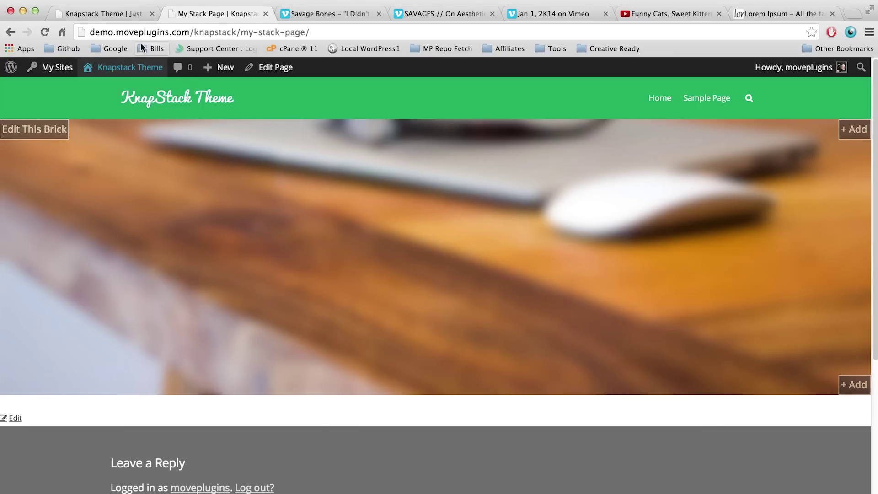
click(115, 14)
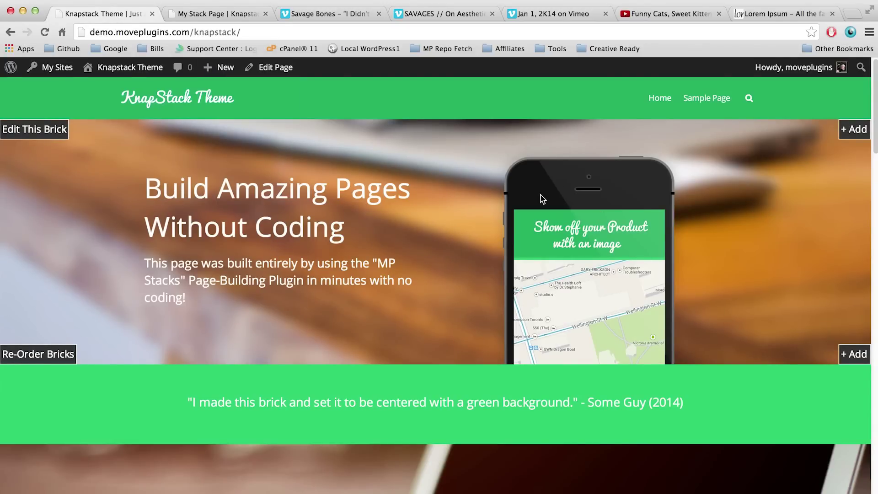
click(197, 14)
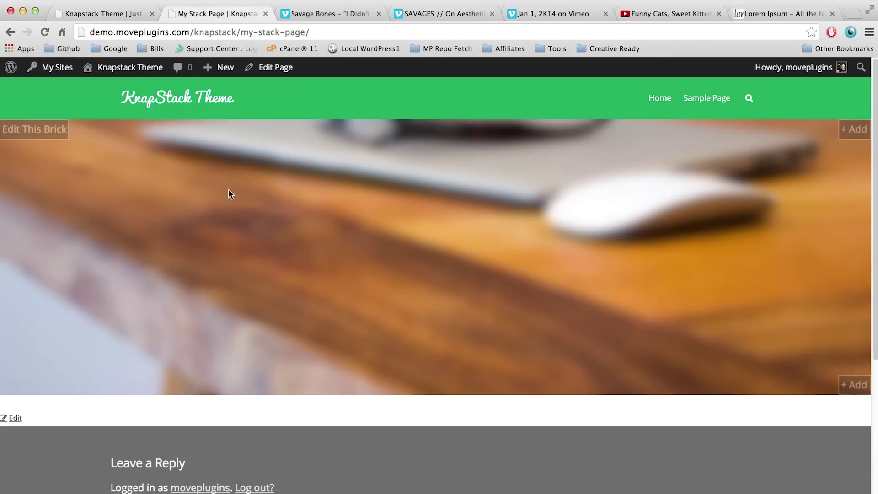
click(46, 132)
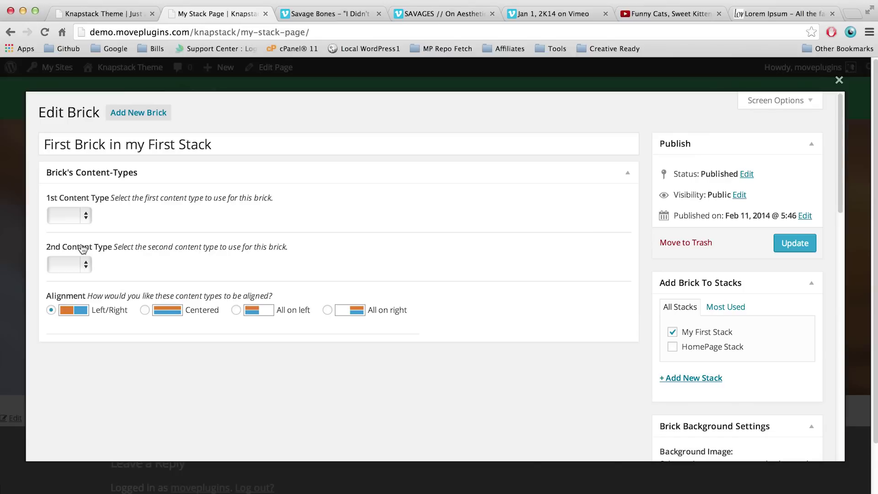
click(86, 215)
key(Escape)
key(t)
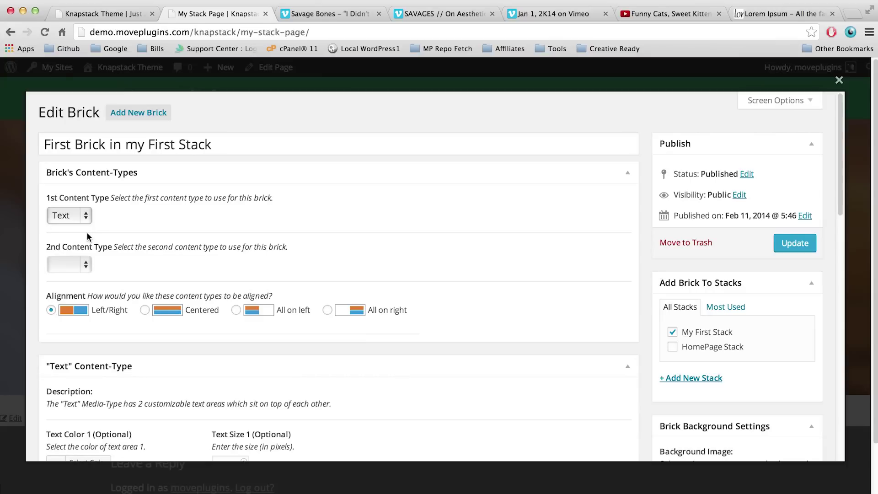
drag(841, 173, 833, 130)
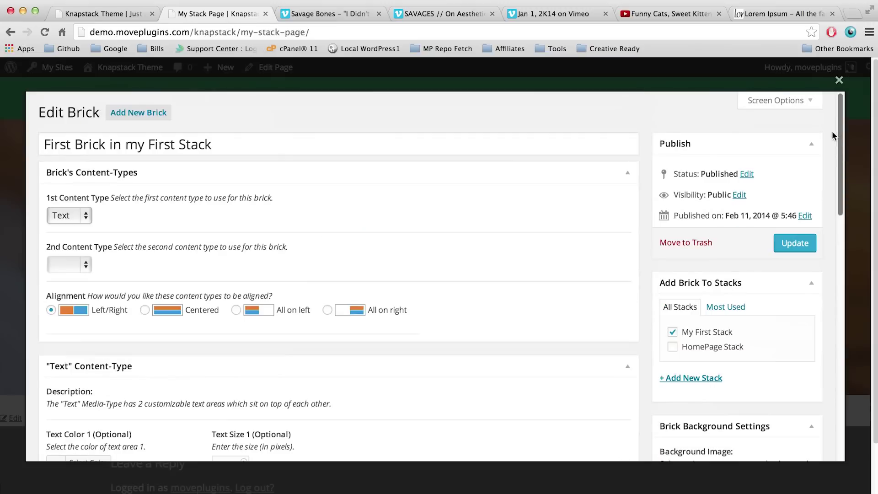
click(84, 267)
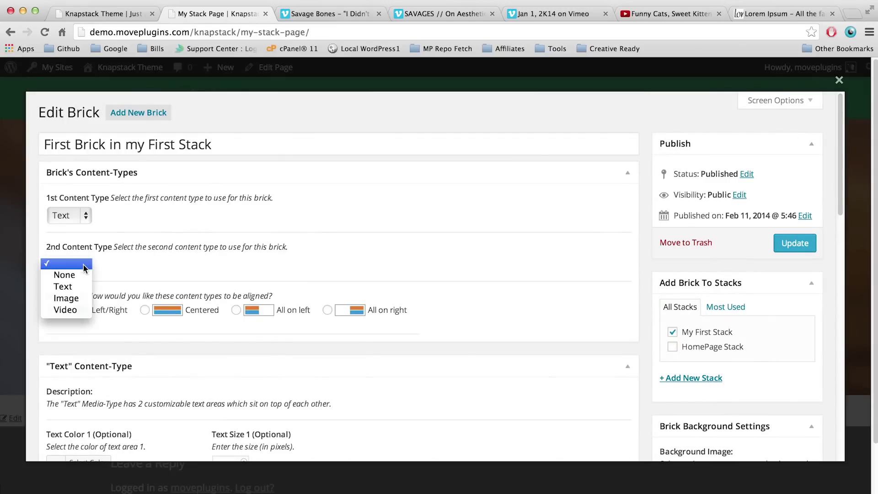
click(78, 298)
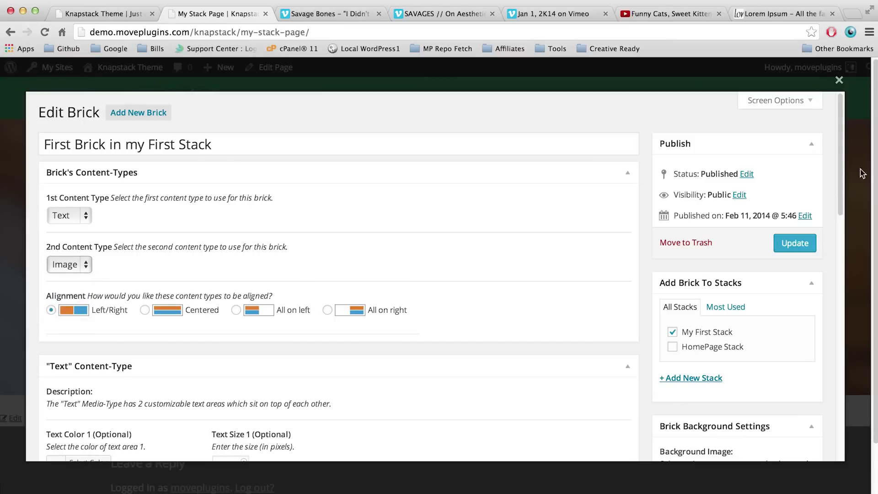
drag(841, 145, 841, 386)
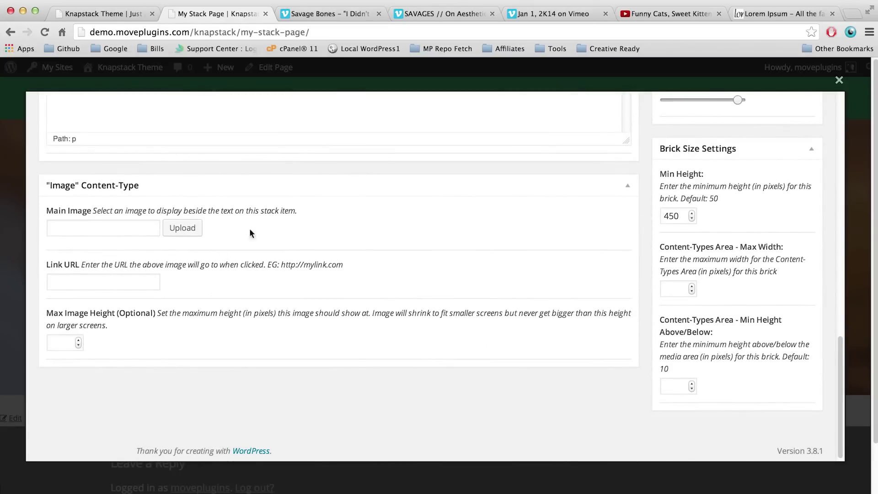
drag(845, 366, 832, 111)
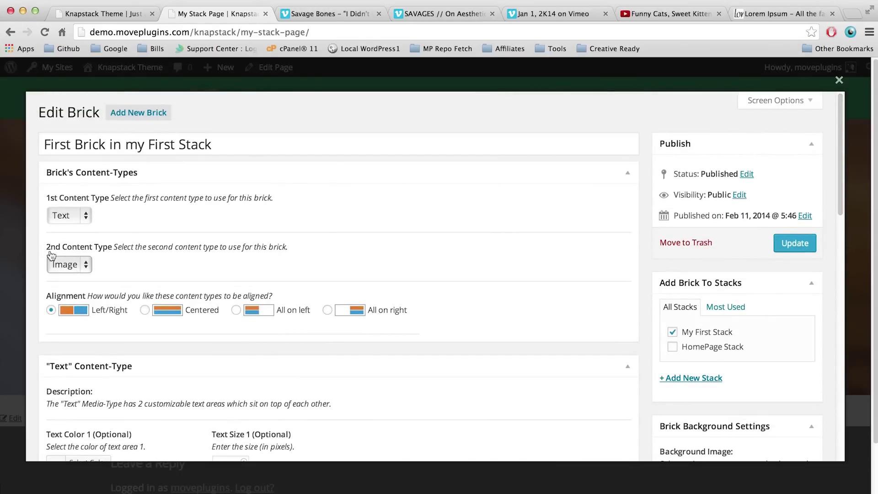
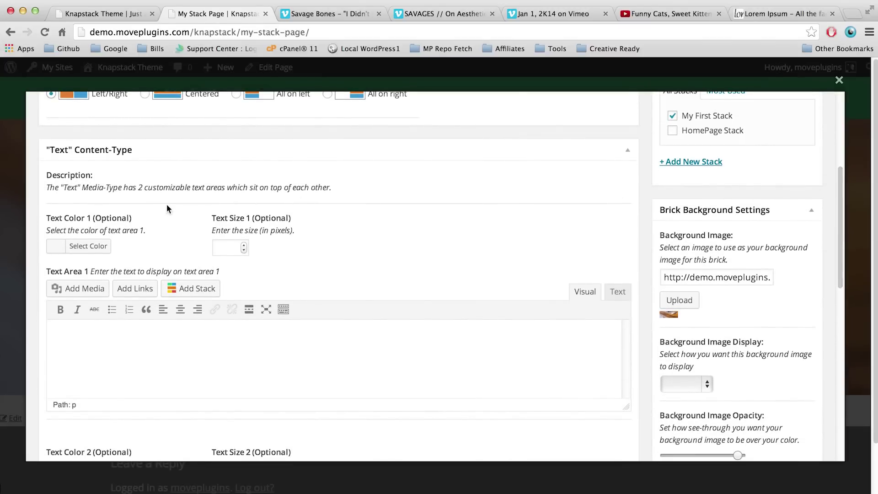
Step: Fill text area 1 with "This is my first Brick" in white (#ffffff) at a text size of 40 pixels
click(99, 251)
click(73, 388)
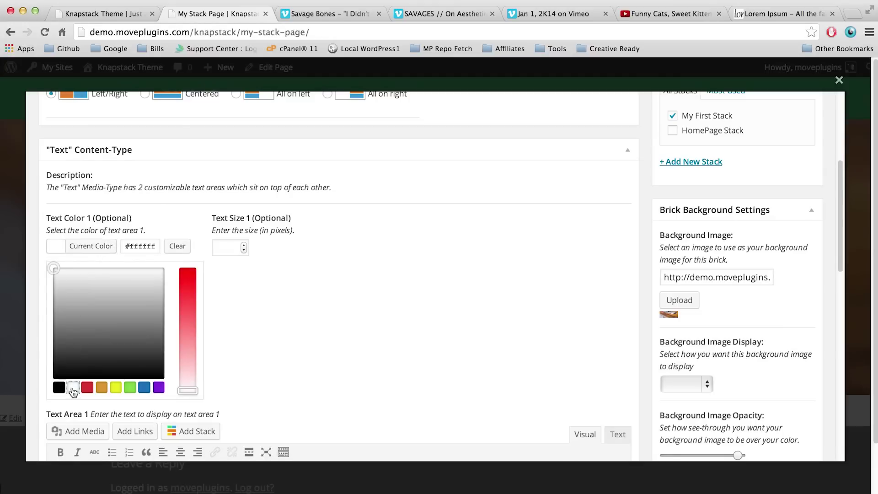
click(360, 254)
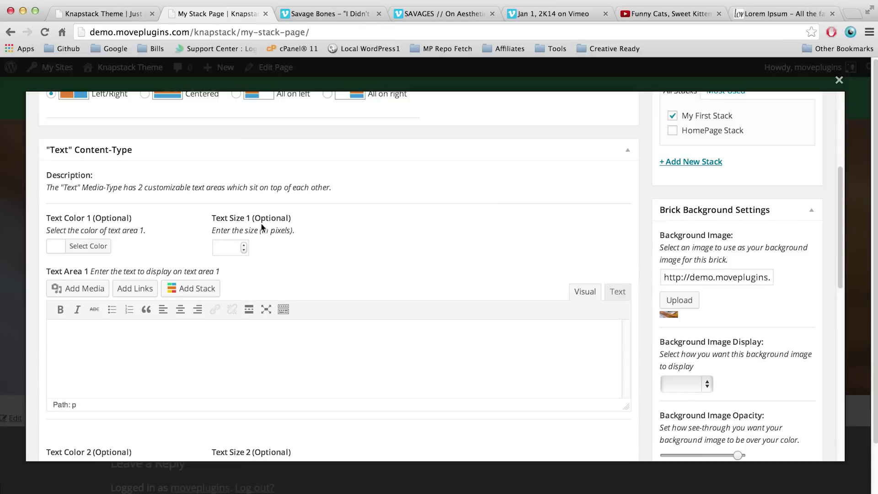
click(222, 250)
click(91, 15)
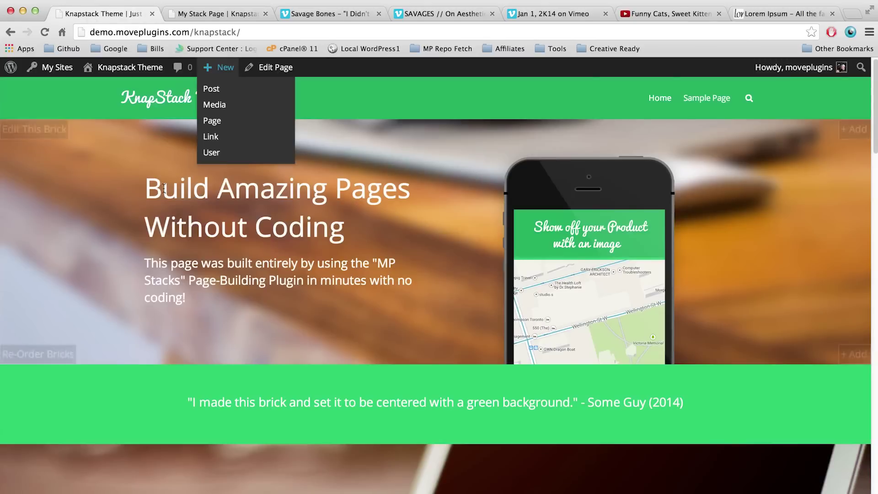
drag(144, 187, 414, 234)
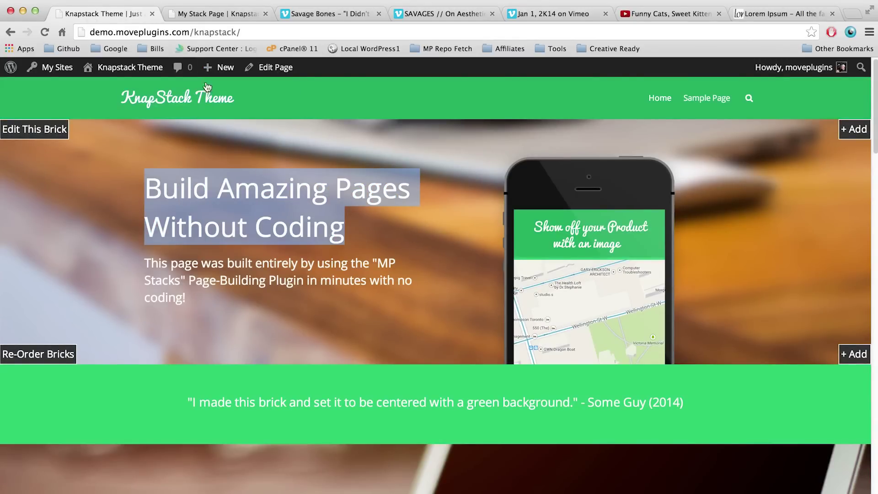
click(210, 16)
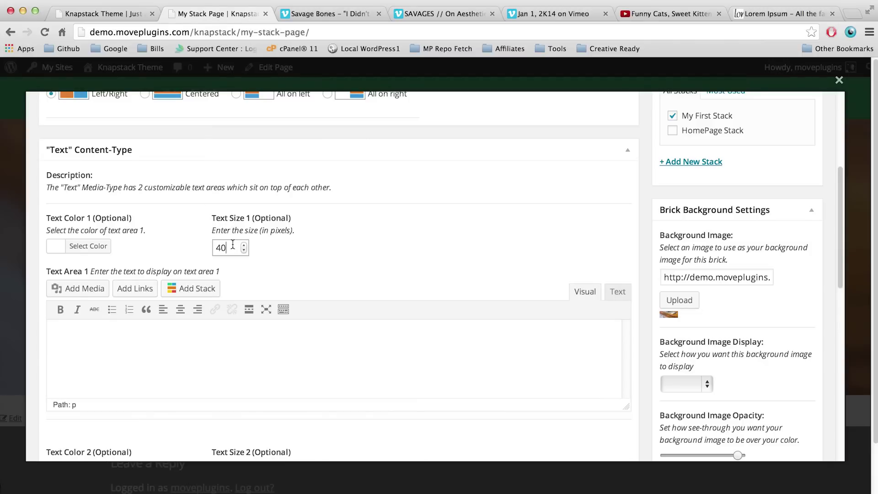
click(158, 358)
text(This is my first Brick)
Step: Set the color of text area 2 to white (#ffffff) and its text size to 19 pixels
drag(841, 202, 840, 283)
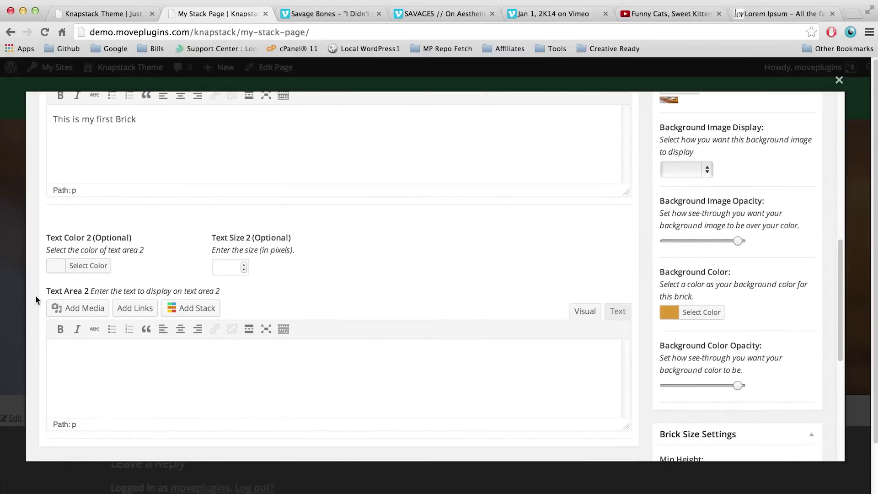
click(86, 266)
click(73, 407)
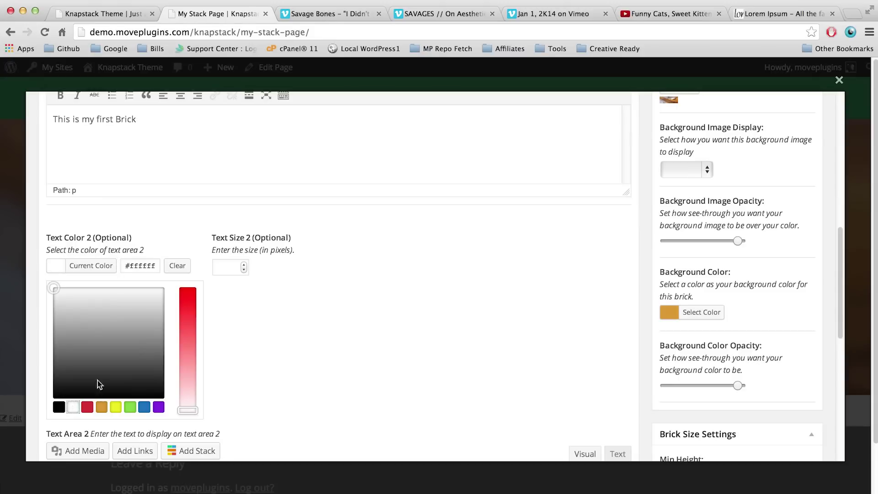
click(226, 265)
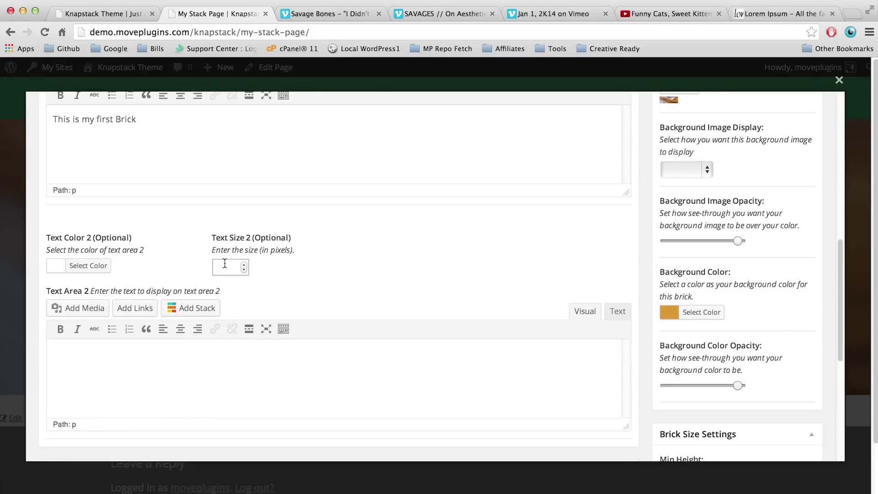
text(19)
click(90, 13)
click(144, 262)
drag(145, 263, 229, 296)
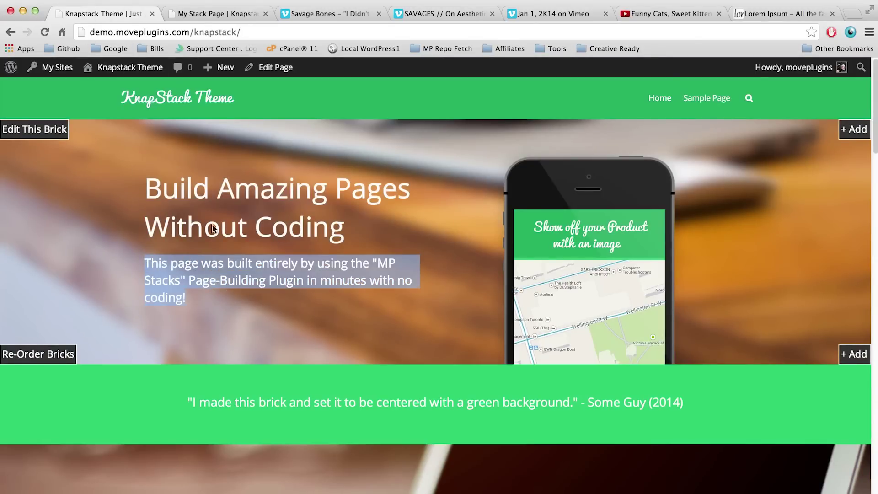
click(200, 14)
click(226, 267)
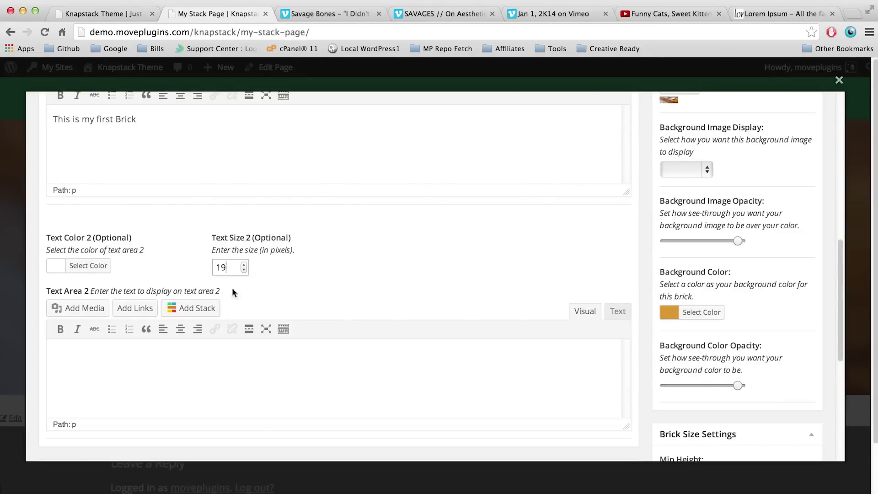
Step: Enter "Here's a description of this brick." in text area 2 and save the brick
click(141, 379)
text(Here's a description of this)
key(BackSpace)
text(f this brick.)
scroll(435, 279, up, 10)
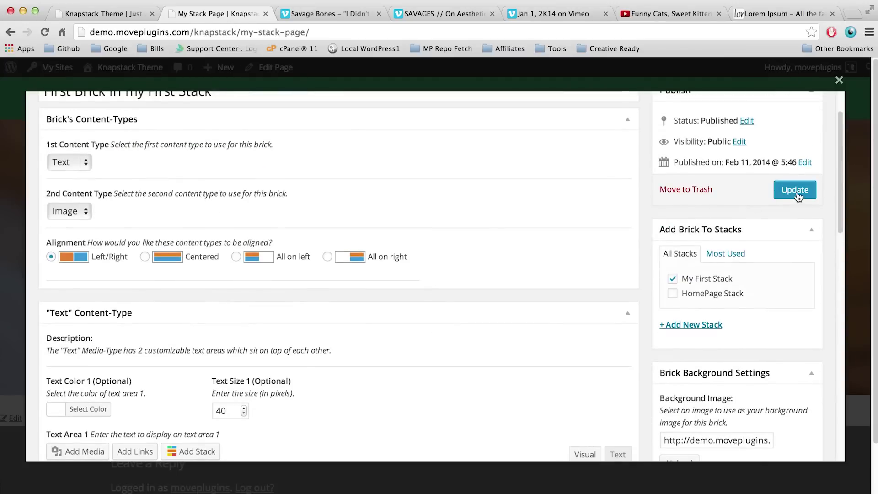
click(796, 191)
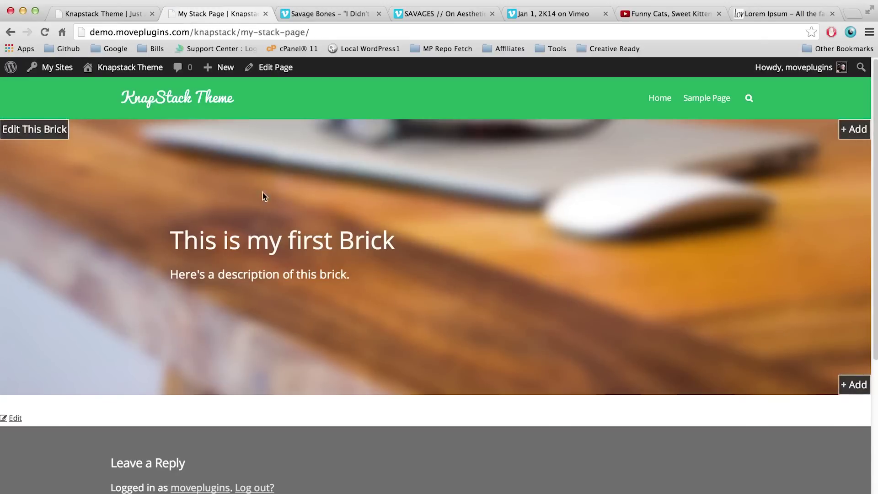
drag(172, 239, 395, 236)
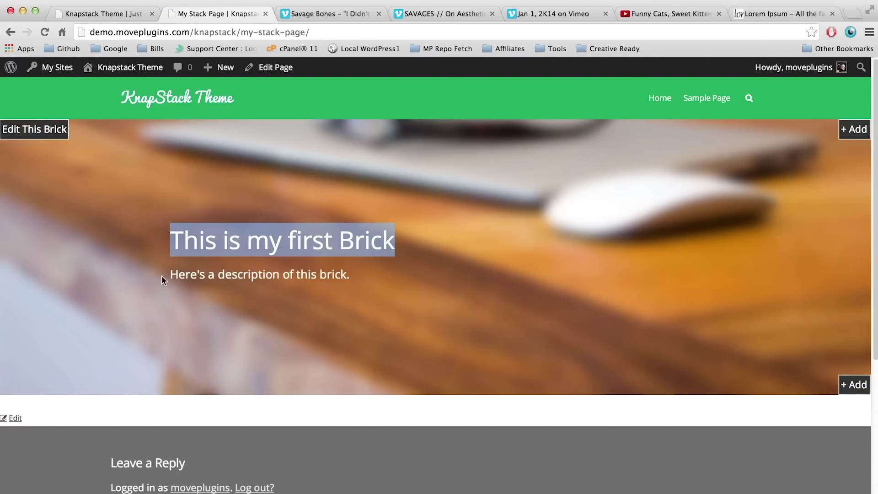
drag(172, 271, 373, 270)
click(423, 275)
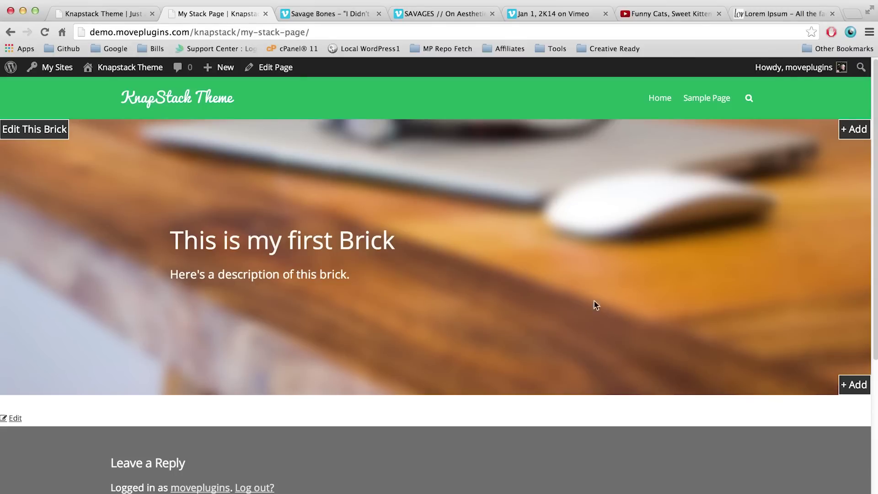
Step: Set the first brick's main image to iphone1.png from the media library and update the brick
click(34, 132)
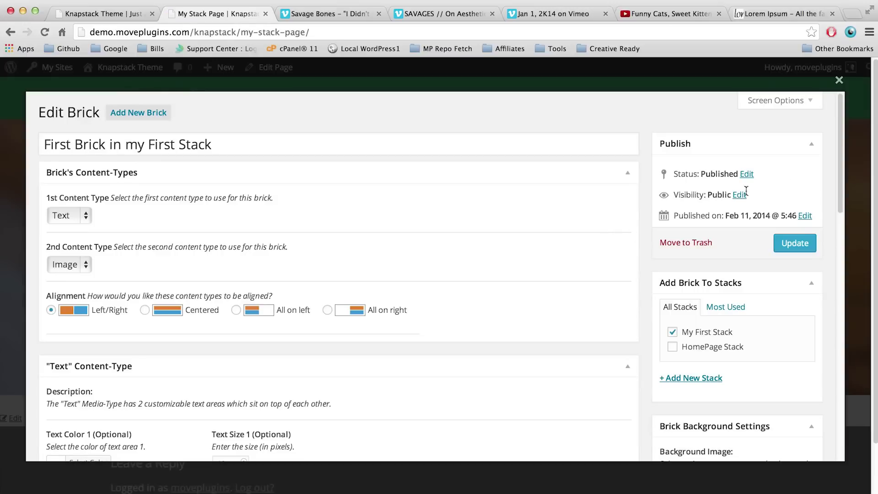
drag(840, 154, 853, 386)
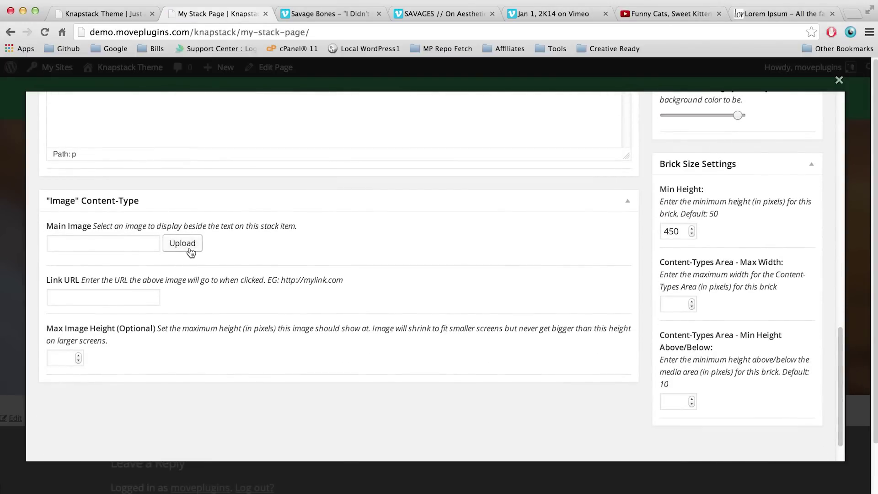
click(183, 245)
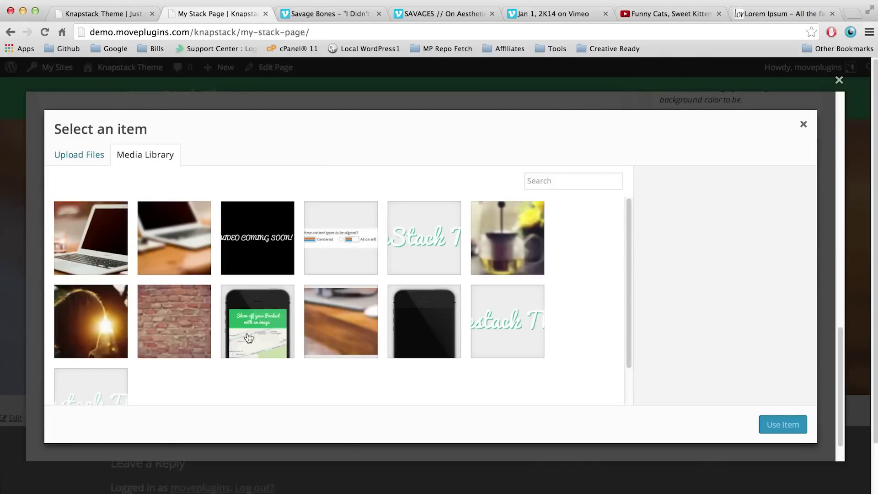
click(275, 330)
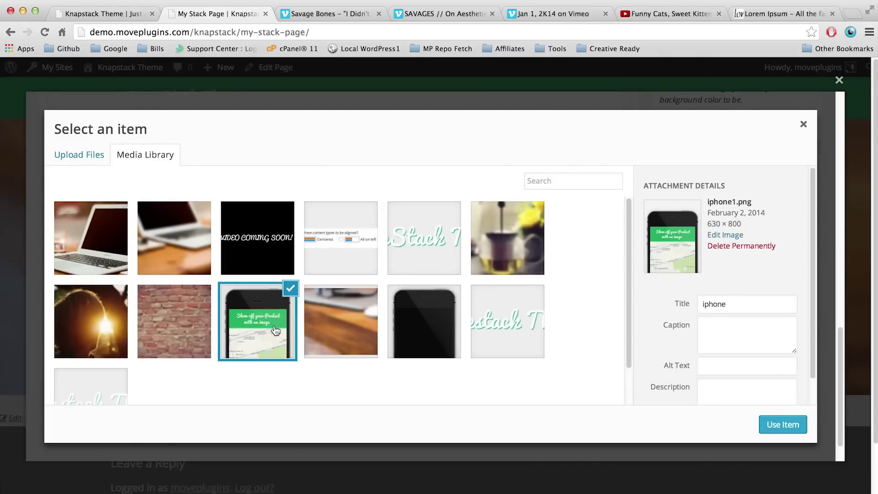
click(800, 431)
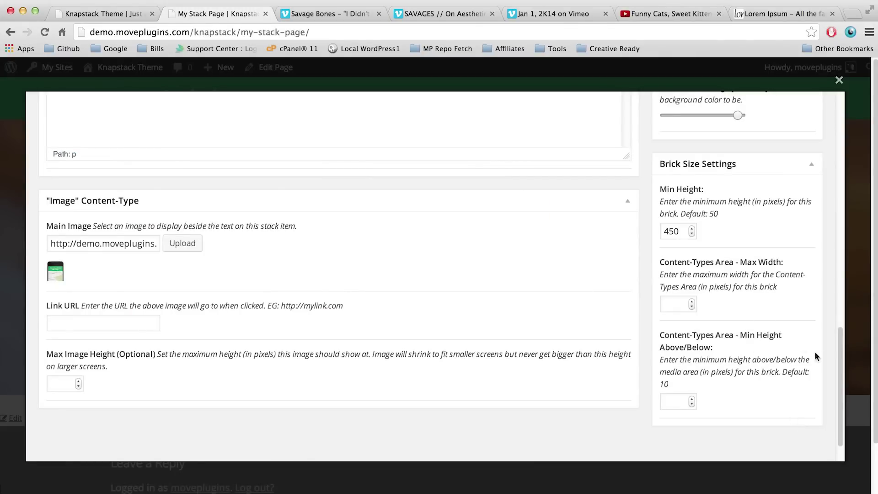
drag(841, 352, 815, 168)
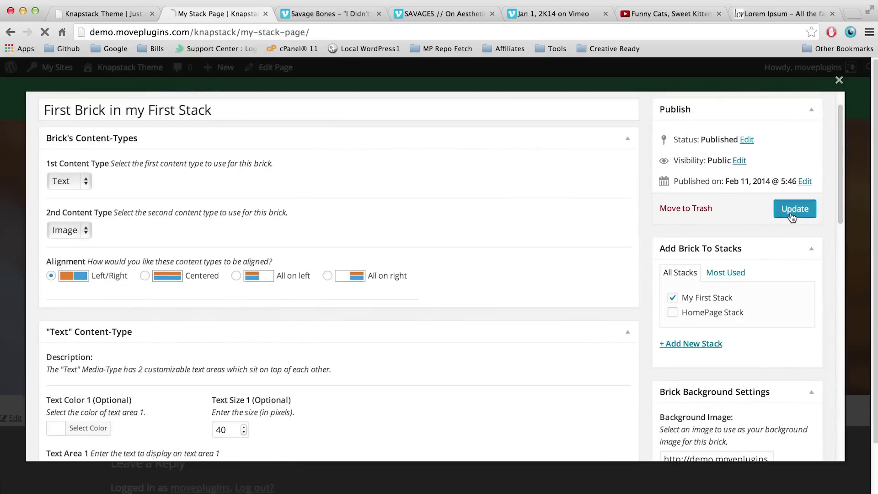
click(793, 211)
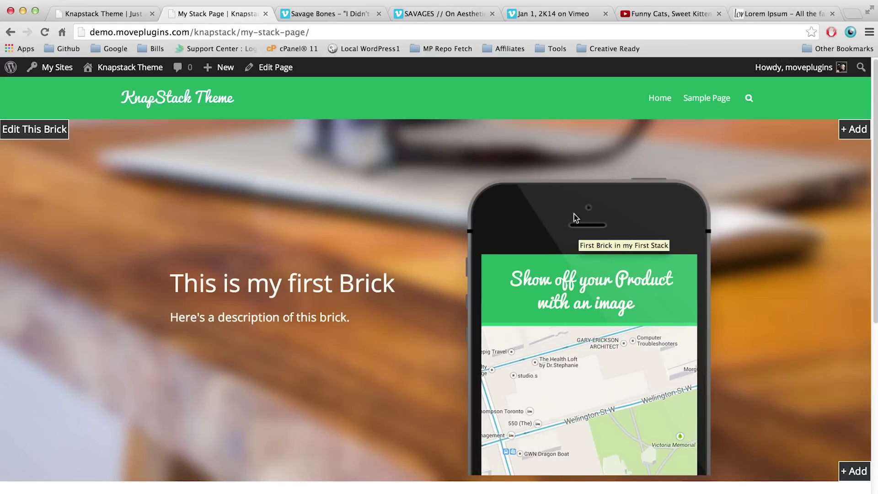
Step: Limit the first brick's image to a maximum height of 450 pixels and update the brick
scroll(875, 185, down, 1)
scroll(875, 185, up, 1)
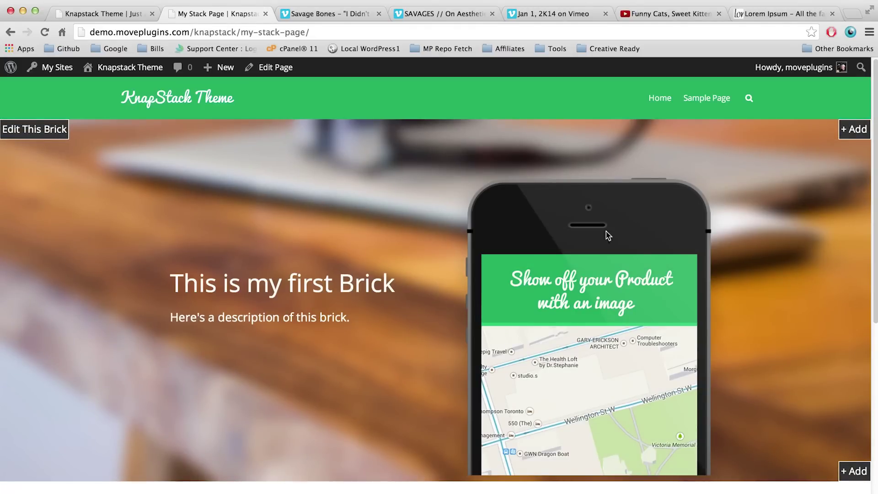
click(45, 133)
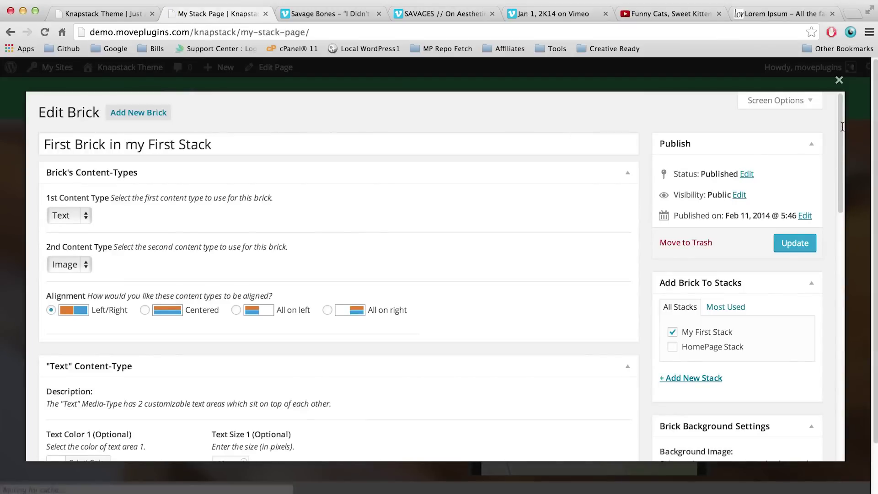
drag(842, 127, 821, 408)
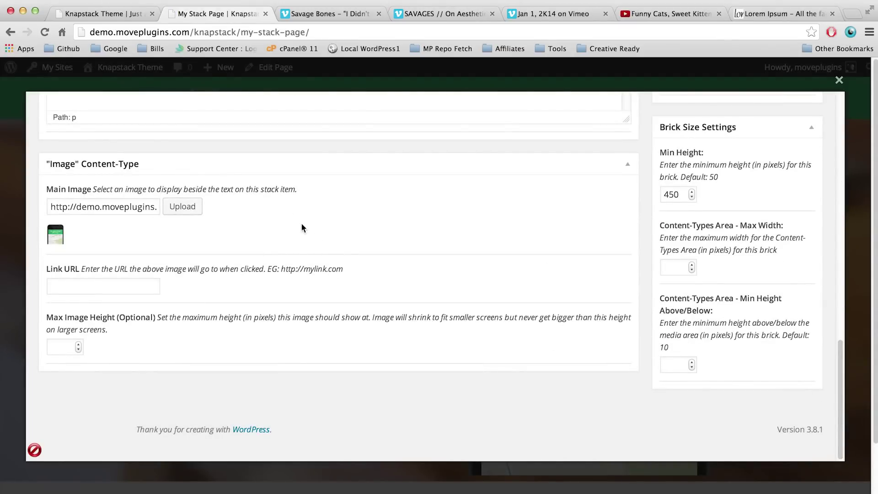
click(51, 348)
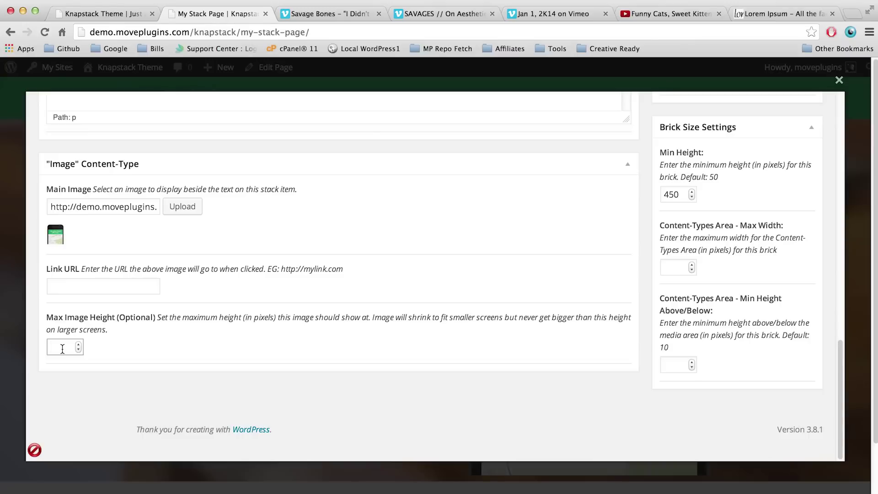
text(450)
click(280, 346)
scroll(808, 351, up, 15)
click(796, 243)
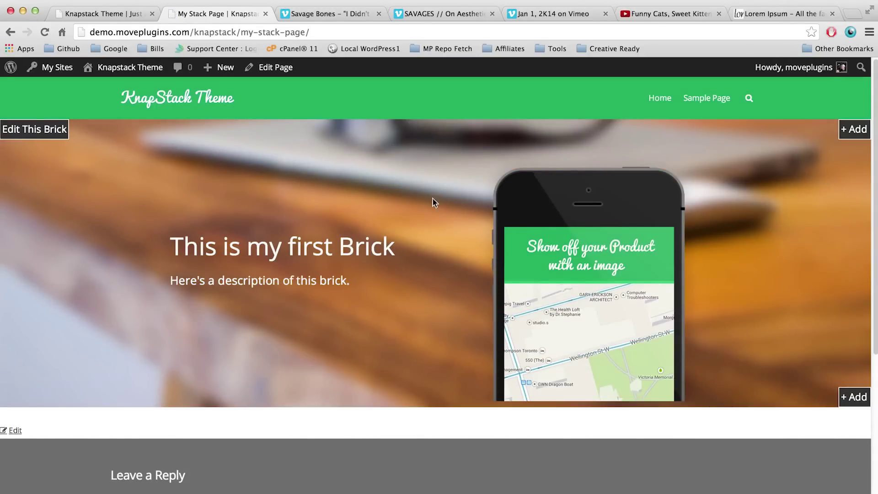
Step: Compare the first brick's phone image placement with the phone brick on the Knapstack demo home page
click(89, 13)
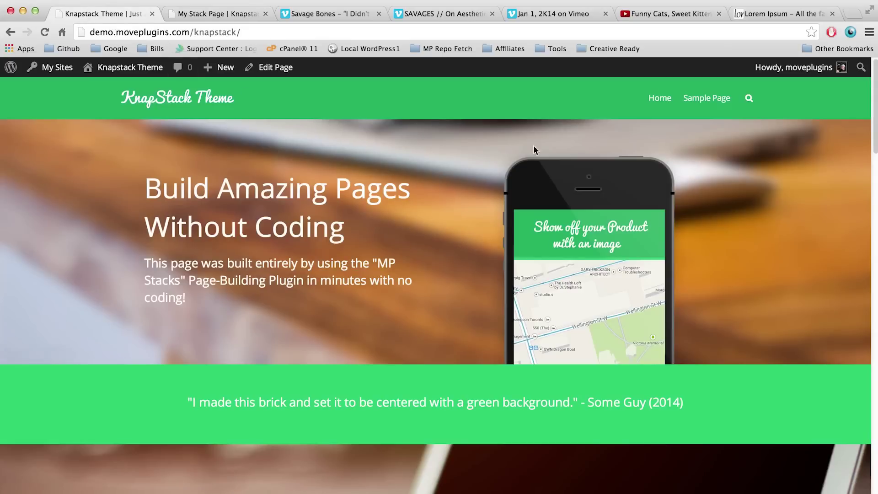
click(188, 15)
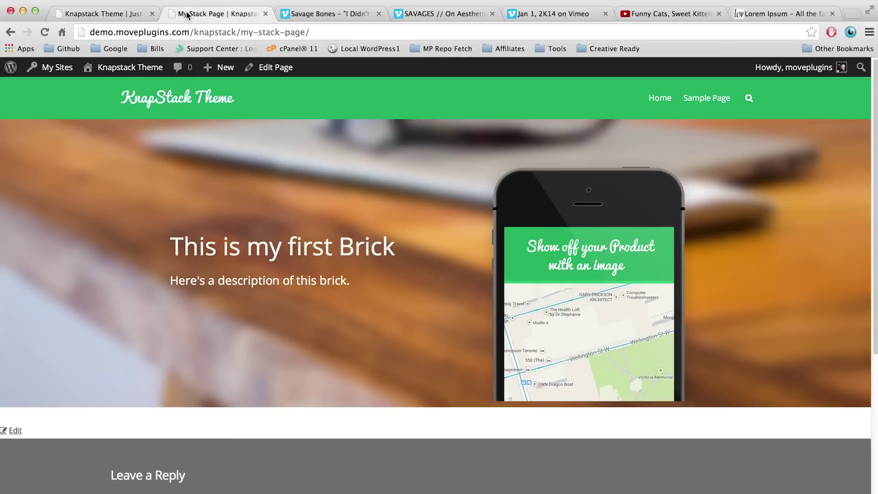
mouse_move(502, 196)
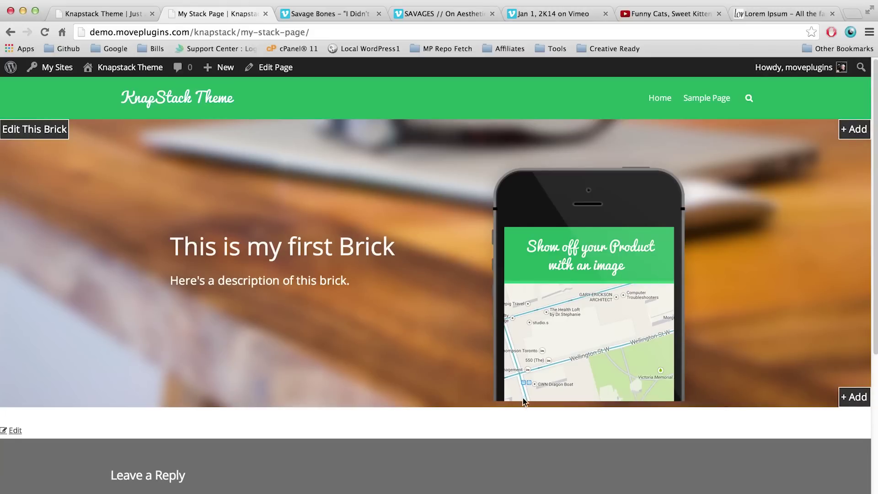
Step: Set the first brick's minimum height above/below the content-types area and update the brick
click(26, 135)
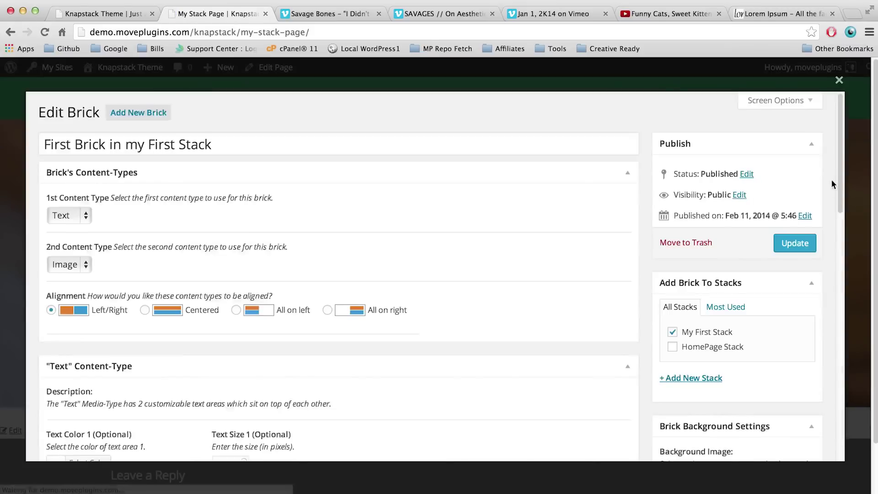
scroll(845, 257, down, 3)
scroll(846, 258, down, 10)
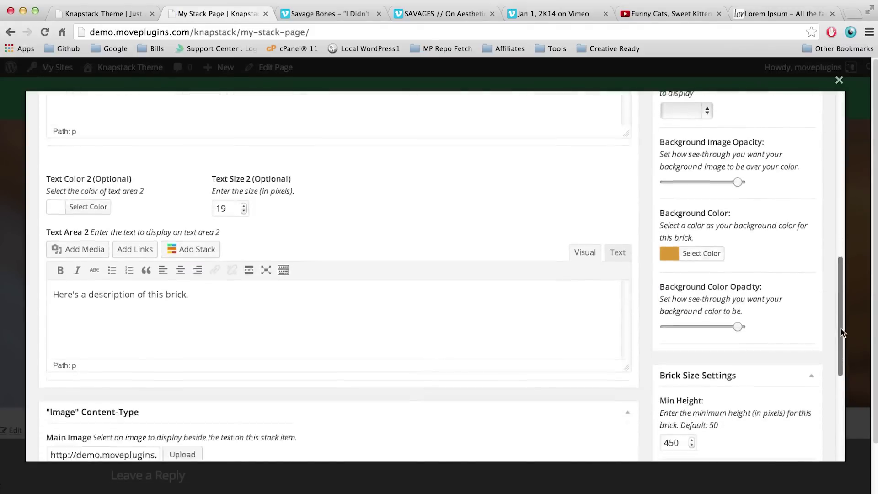
scroll(839, 361, down, 3)
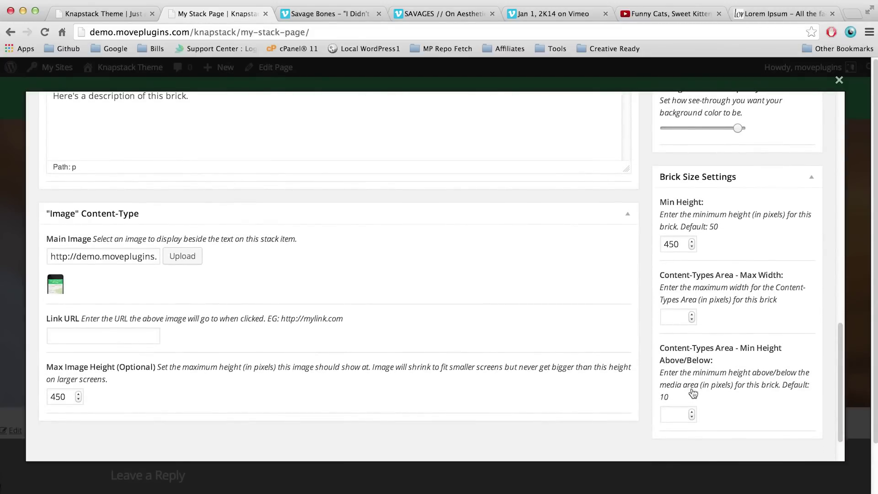
click(674, 408)
click(725, 412)
drag(840, 359, 827, 99)
click(791, 237)
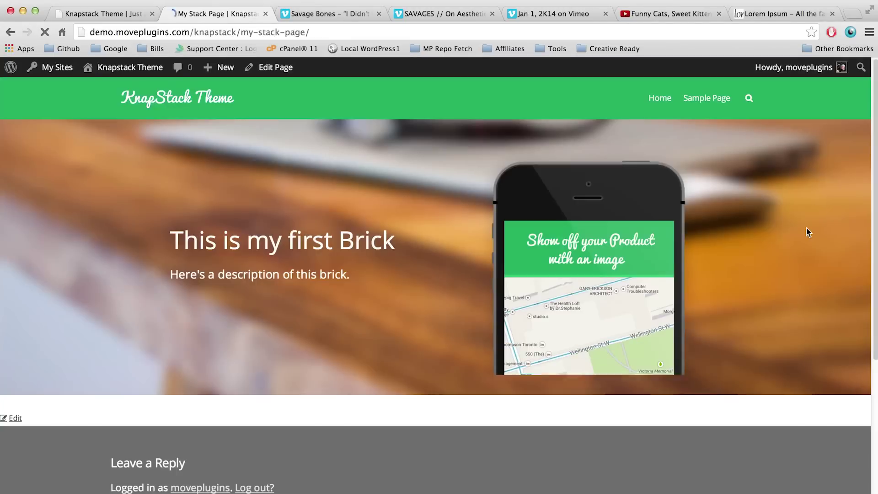
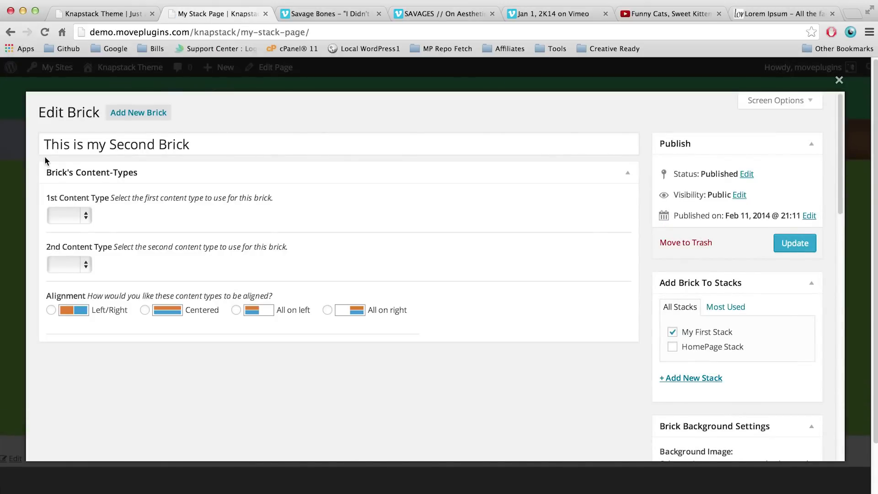
Step: Examine the green centered quote brick on the Knapstack demo home page and return to the second brick's settings
click(94, 16)
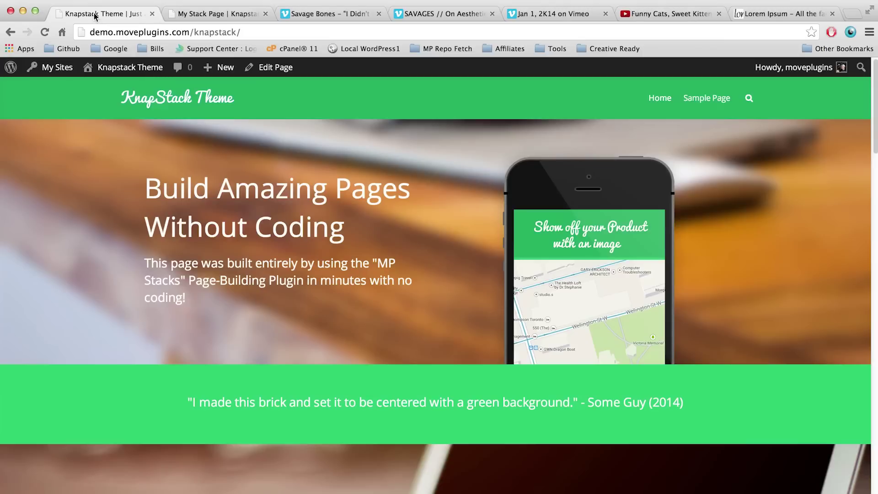
scroll(354, 344, down, 3)
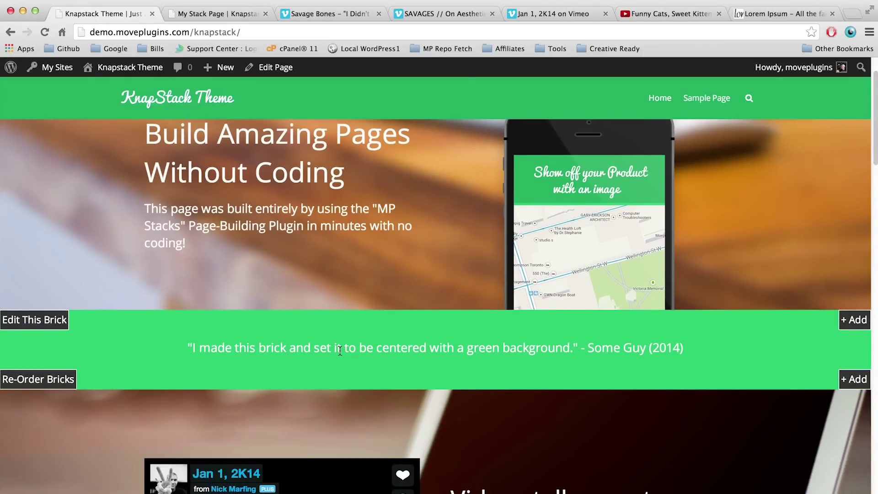
click(207, 15)
Step: Set the second brick's minimum height to 100 pixels
scroll(772, 323, down, 10)
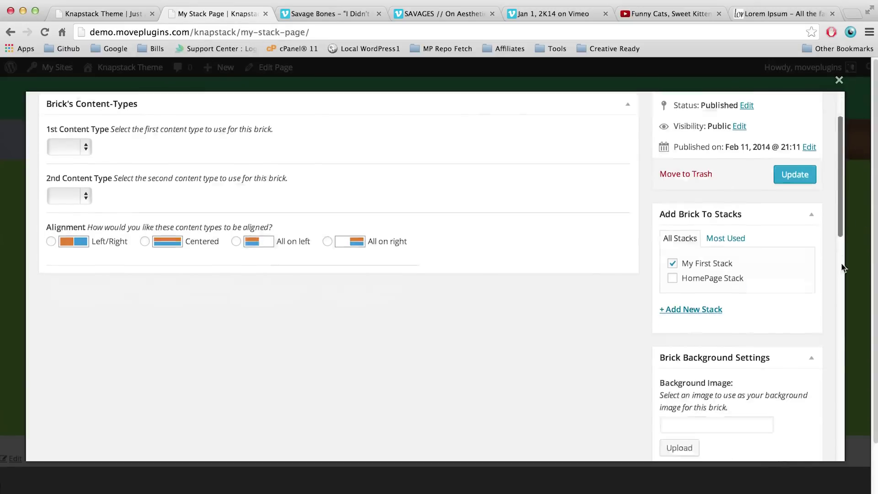
drag(680, 288, 621, 293)
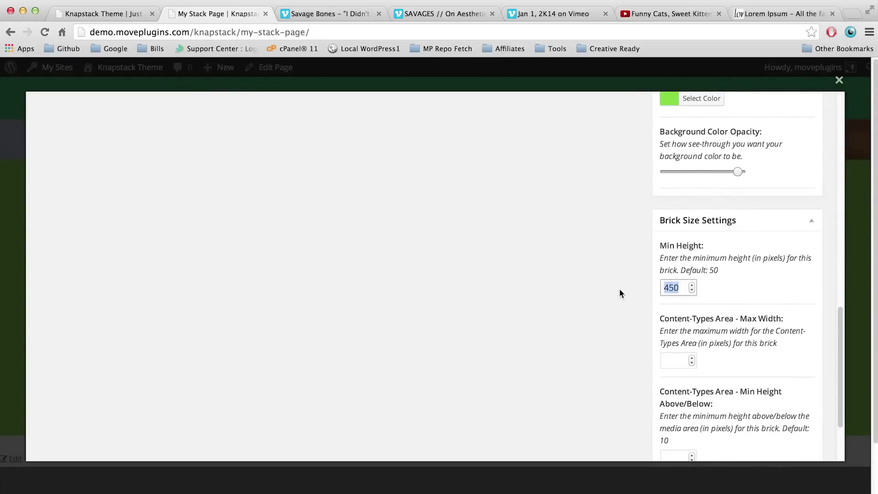
text(100)
Step: Set the second brick's content types to Text and None, with Centered alignment
scroll(815, 331, up, 15)
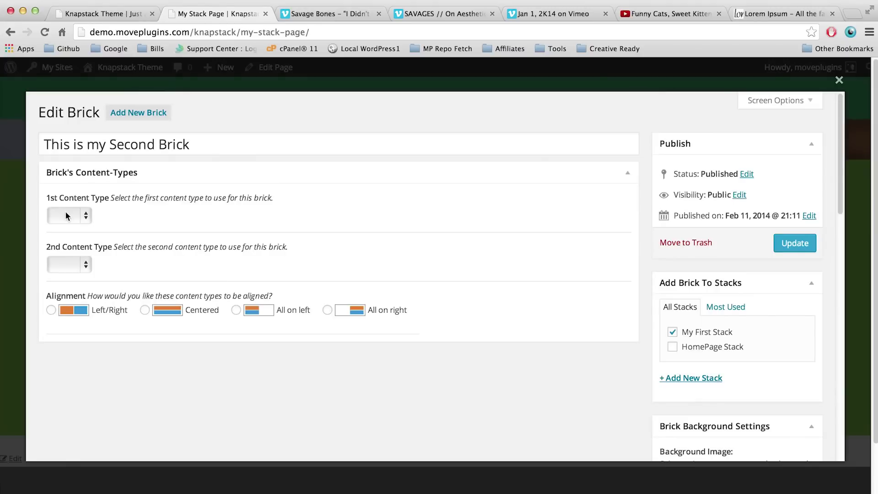
click(66, 216)
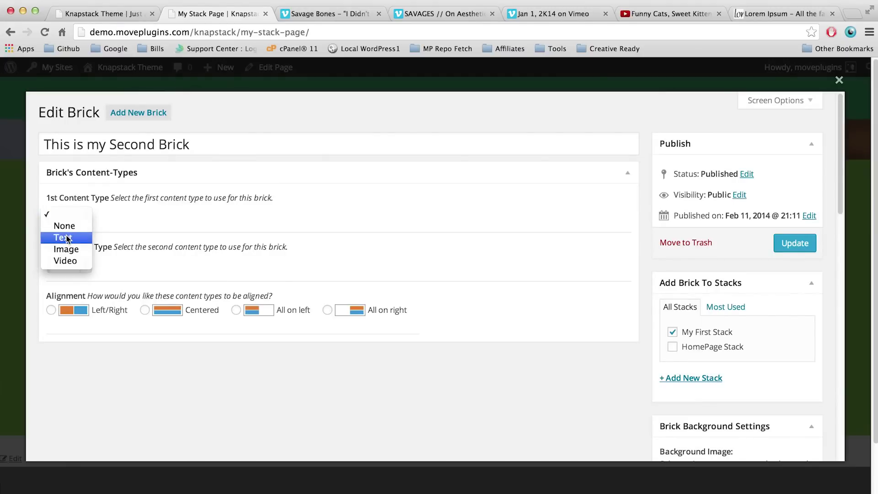
click(66, 237)
click(70, 264)
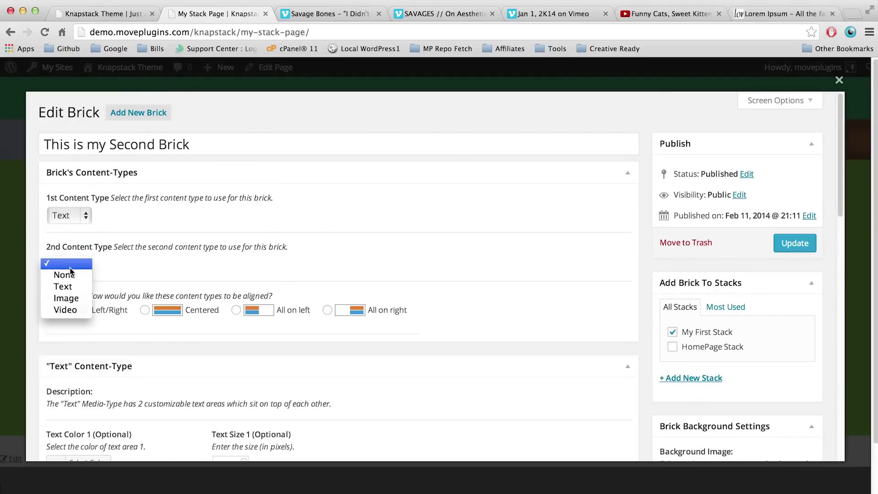
click(71, 275)
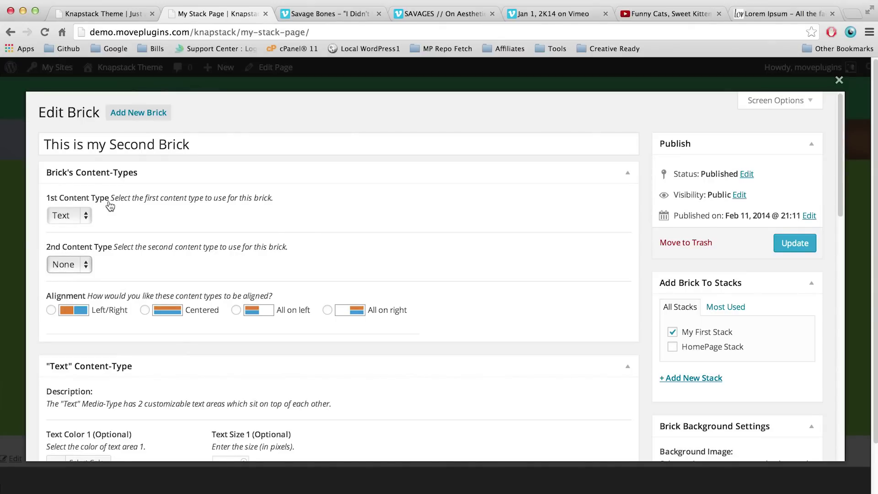
click(145, 310)
Step: Fill text area 1 with "This is a quote, written by me" (me) in white at a text size of 60 pixels
drag(837, 164, 842, 232)
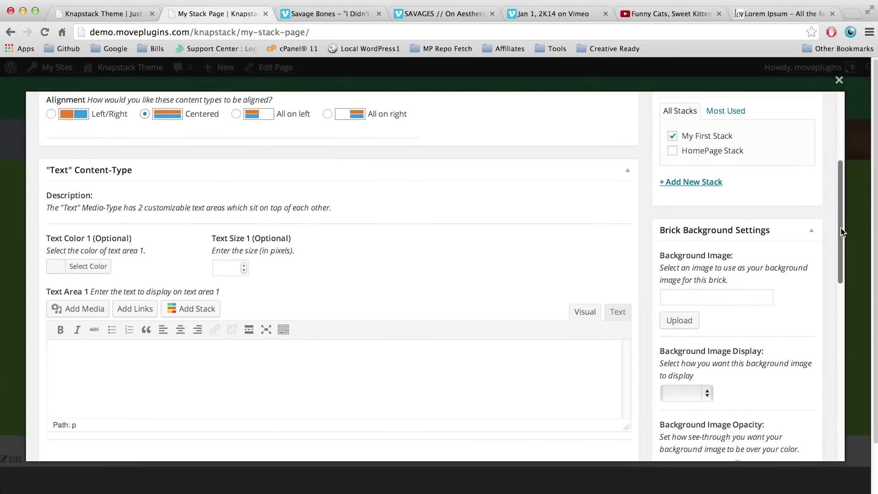
click(92, 268)
click(73, 407)
click(231, 270)
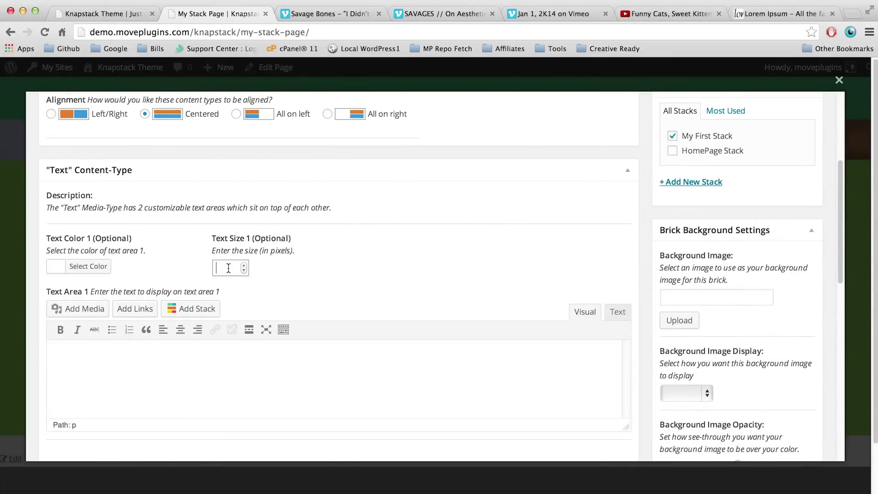
click(344, 271)
text(quote, wri)
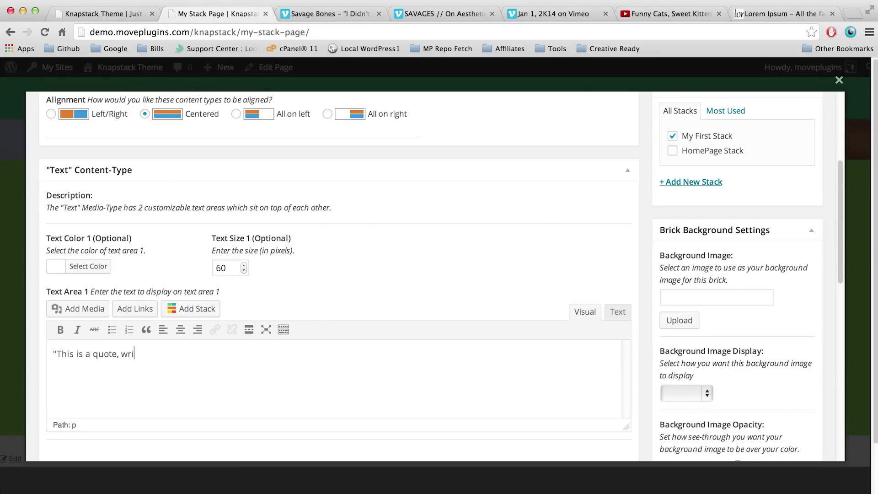
text(tten by me" (me))
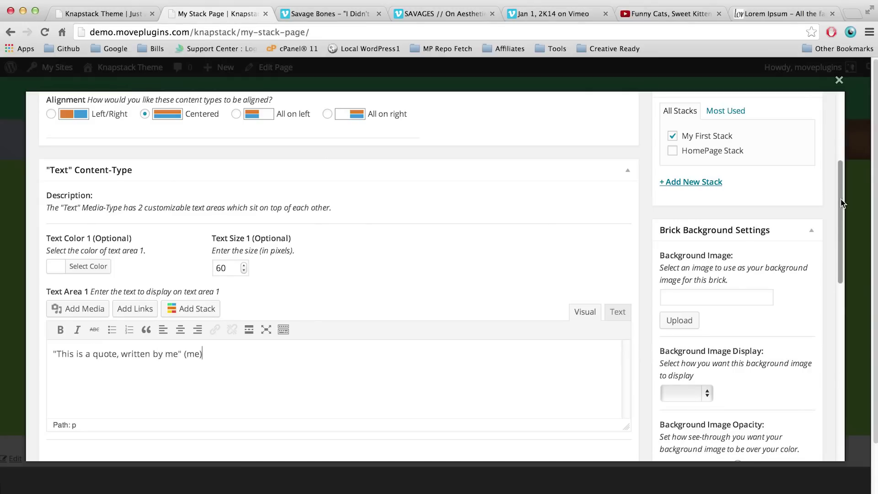
Step: Save the second brick's updated settings to the page
scroll(841, 198, down, 1)
drag(840, 204, 837, 307)
click(69, 303)
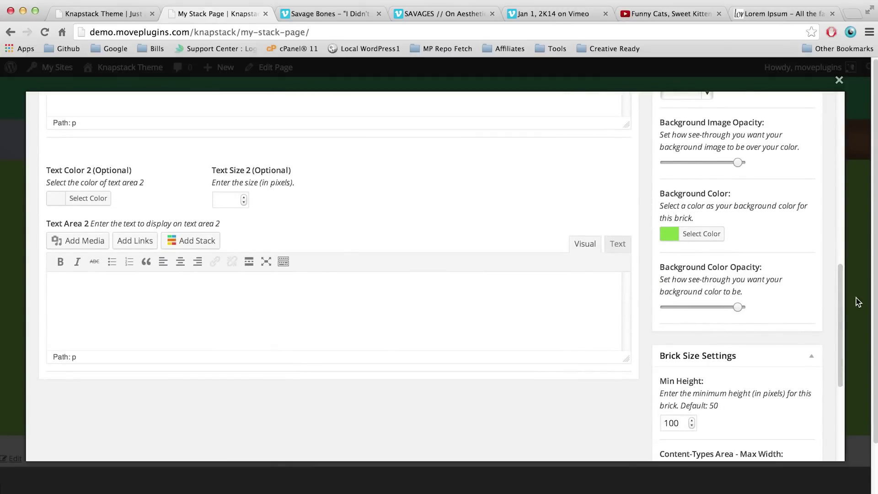
drag(842, 301, 843, 110)
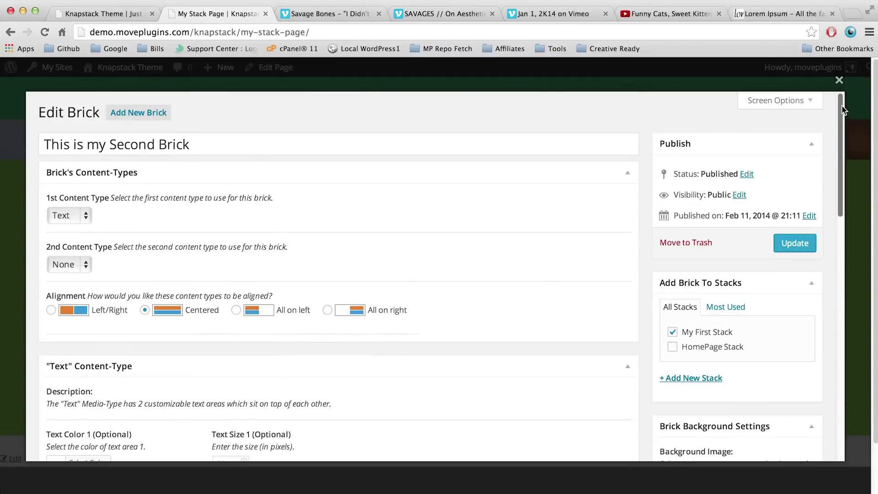
click(803, 243)
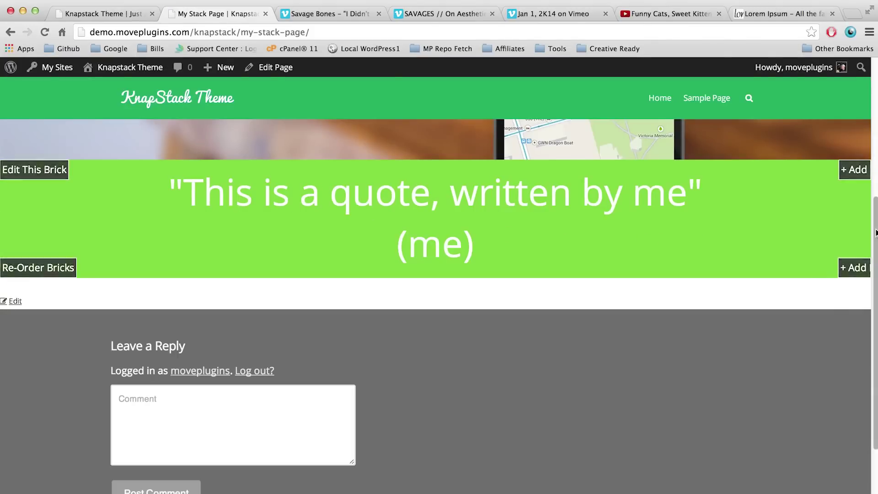
Step: Set the second brick's text size 1 to 40 pixels and update the brick
scroll(769, 220, up, 3)
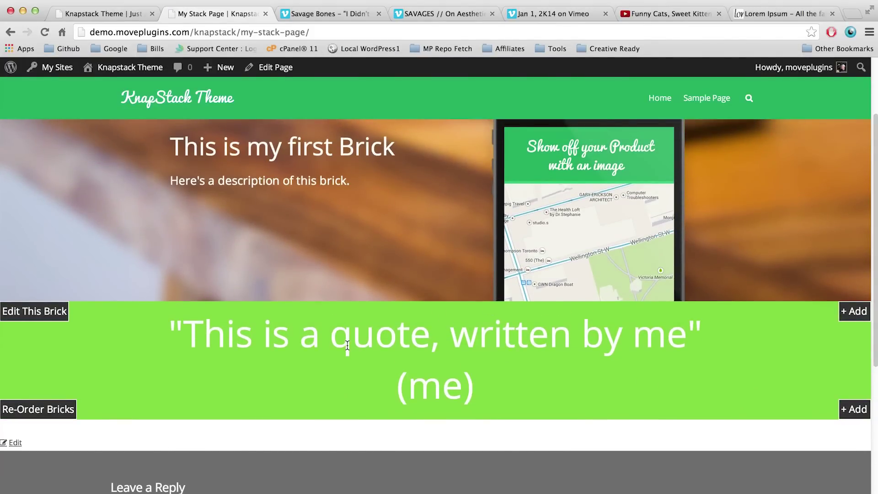
click(36, 311)
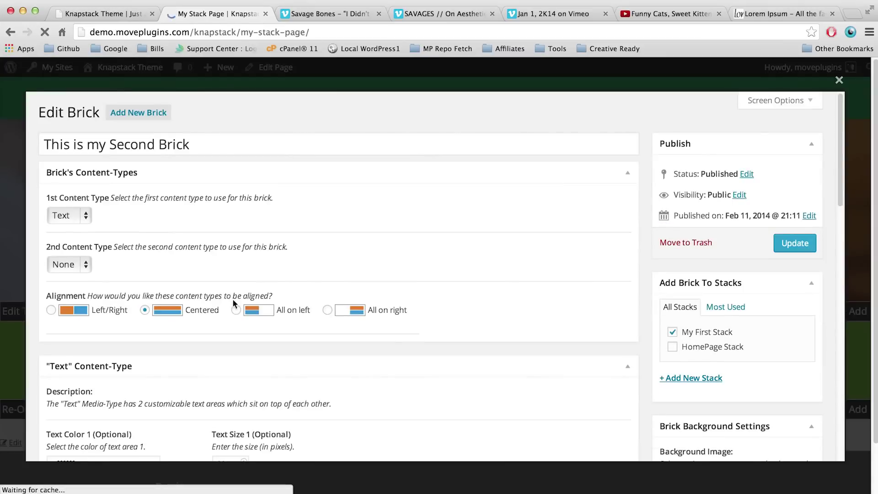
scroll(834, 172, down, 3)
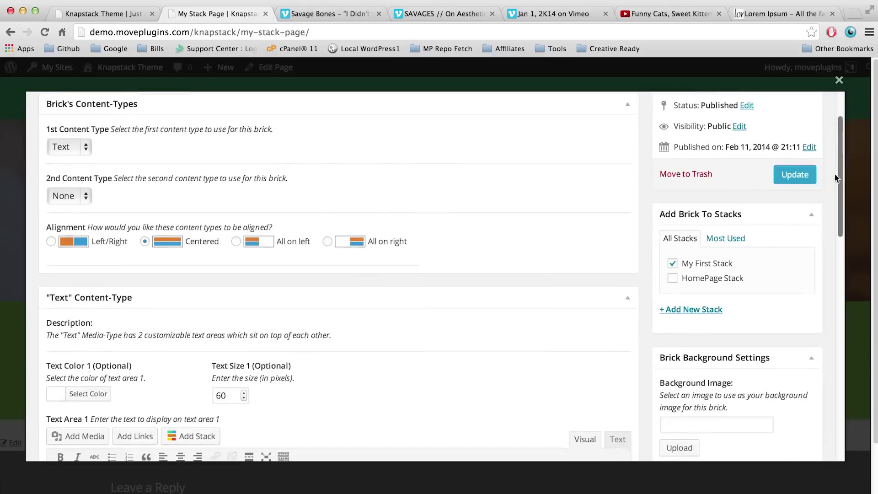
drag(231, 328, 182, 328)
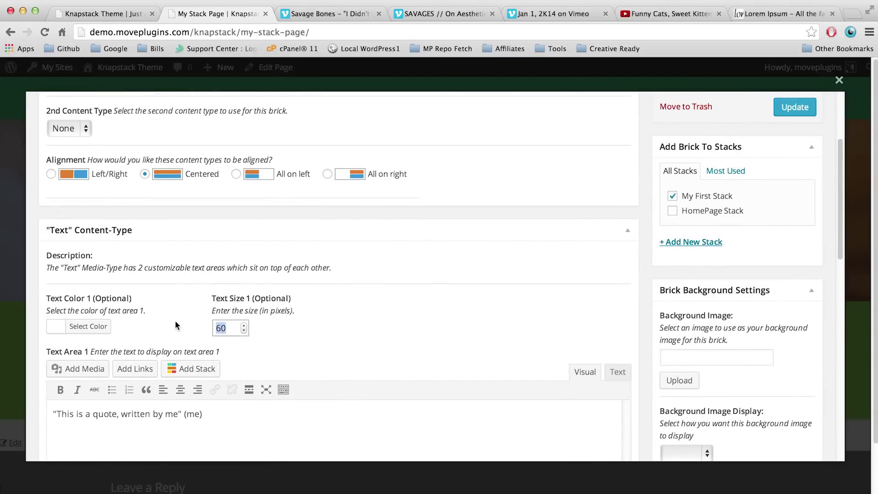
text(40)
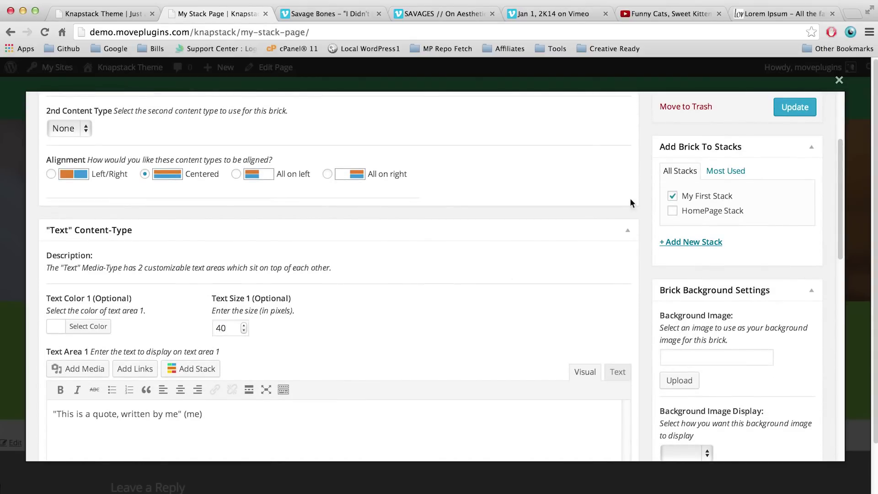
click(782, 110)
scroll(876, 137, down, 1)
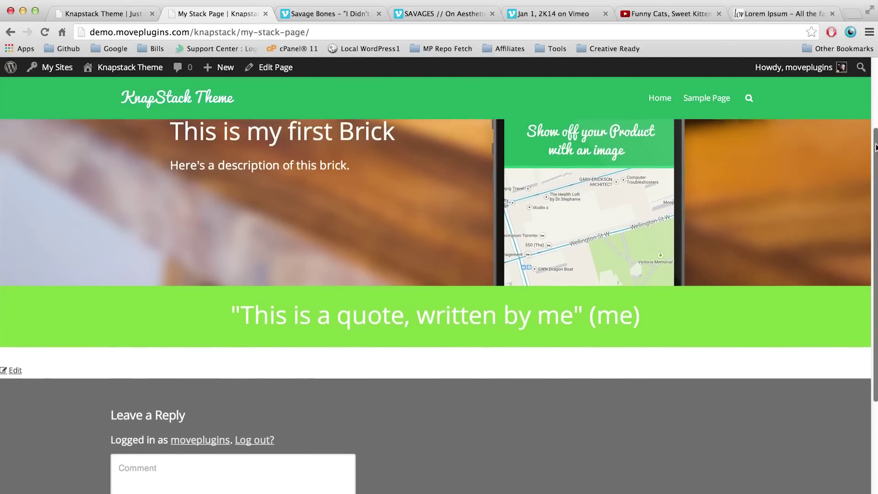
Step: Set the second brick's content-types area minimum height above/below to 30 pixels and update the brick
mouse_move(406, 325)
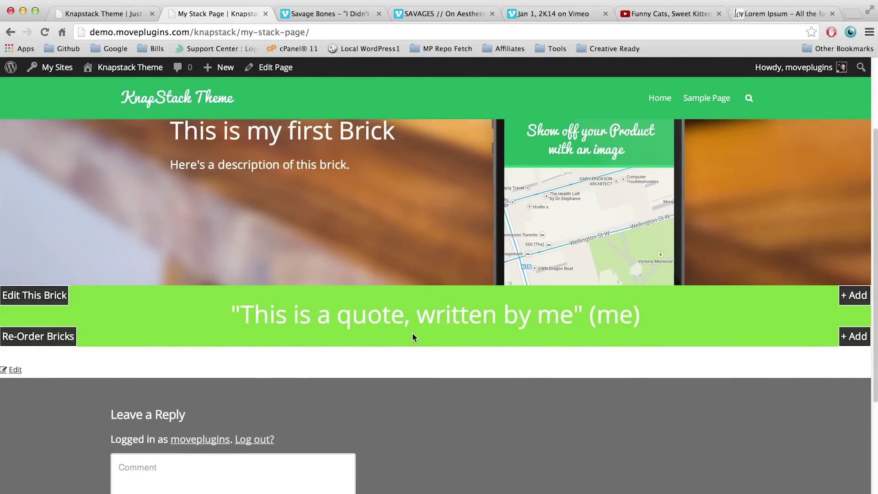
click(56, 297)
drag(844, 159, 835, 381)
scroll(834, 381, down, 1)
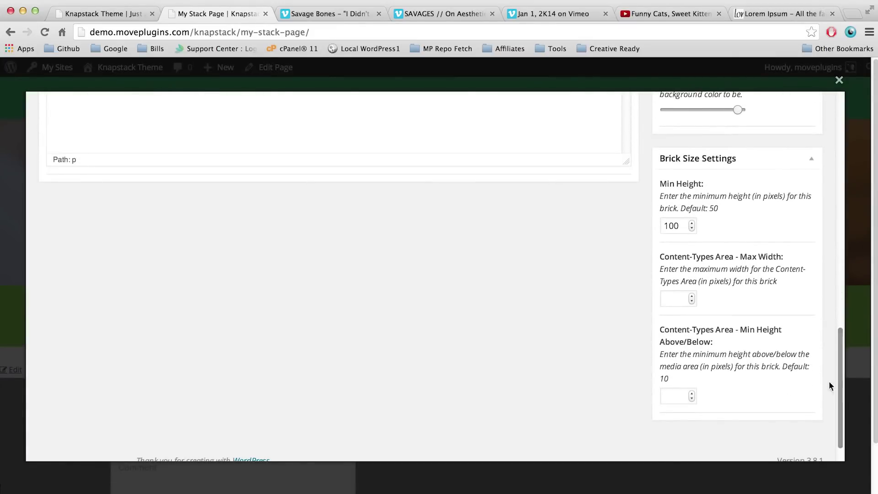
click(671, 393)
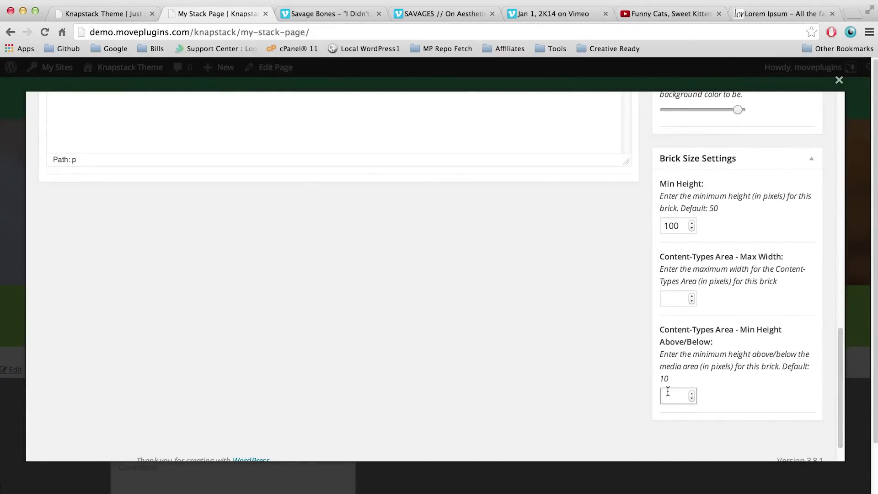
text(30)
scroll(833, 220, up, 3)
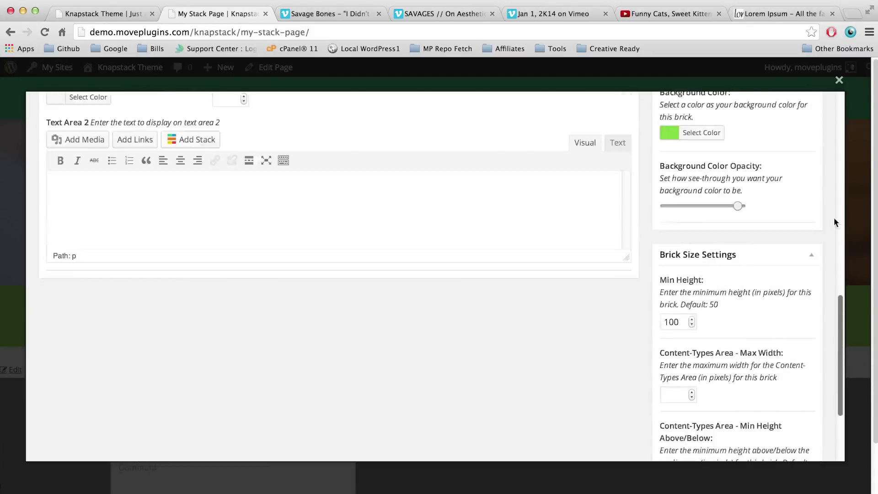
scroll(834, 220, up, 10)
click(791, 245)
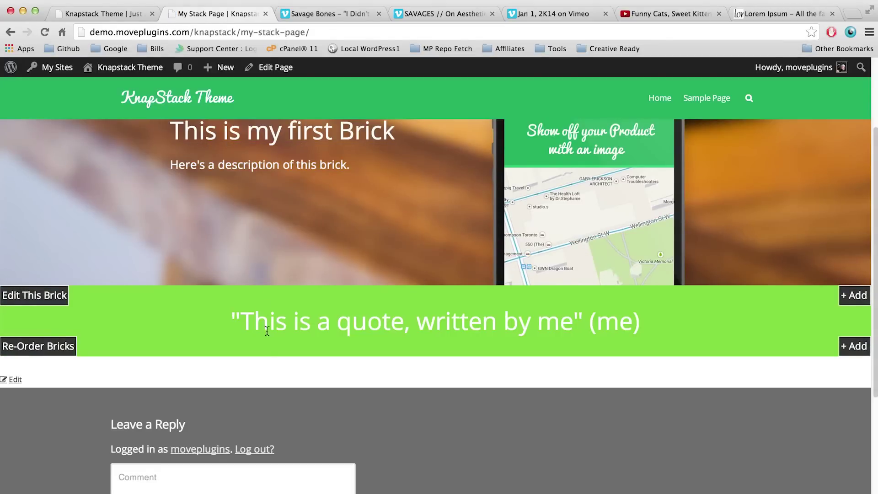
Step: Start a new brick after the green quote brick, consulting the video brick on the Knapstack demo home page as reference
mouse_move(873, 336)
mouse_down()
mouse_move(872, 270)
mouse_move(869, 330)
mouse_up()
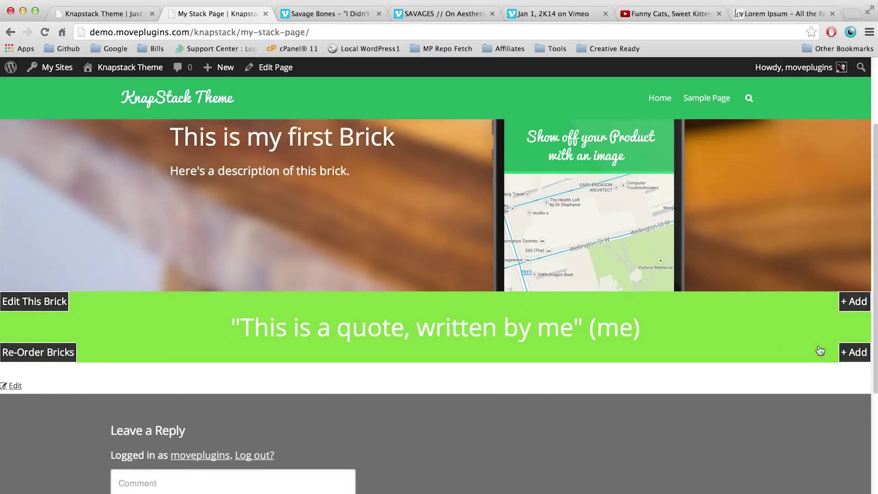
click(847, 354)
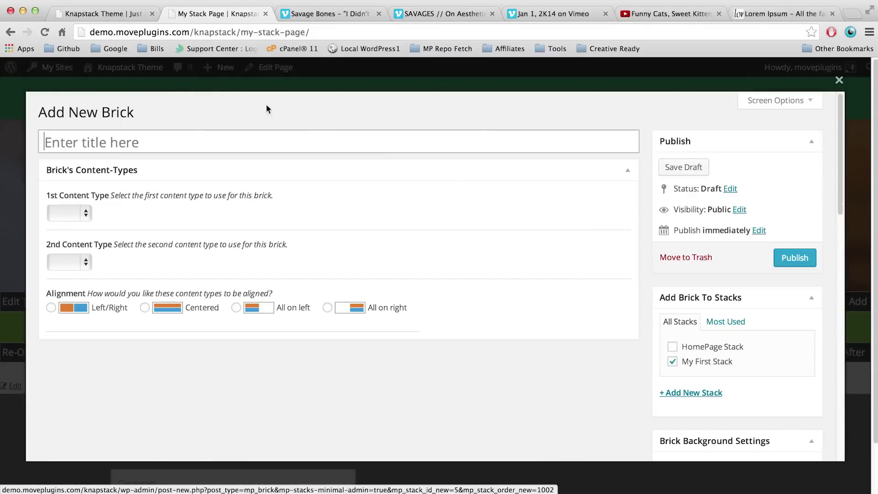
click(91, 14)
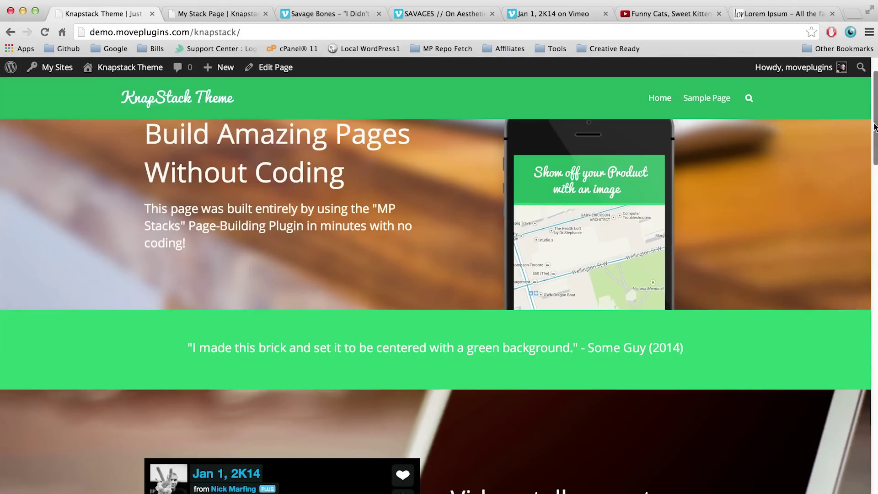
scroll(875, 165, down, 5)
scroll(874, 171, down, 1)
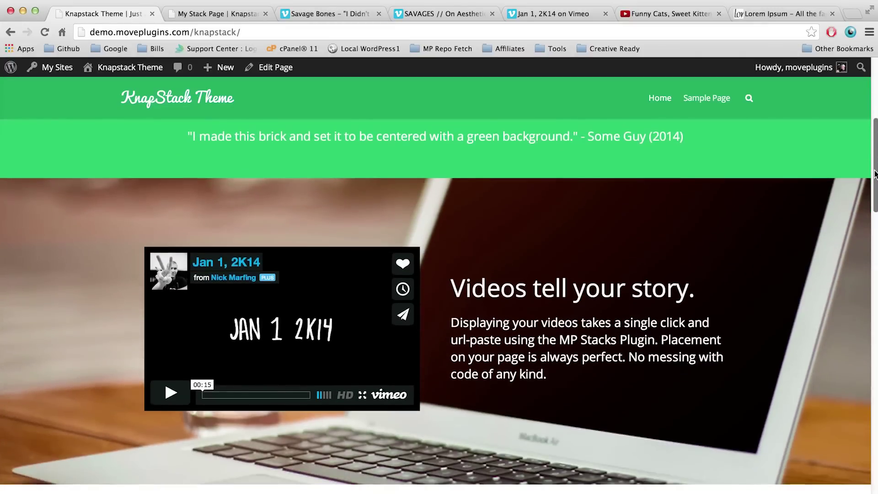
mouse_move(288, 275)
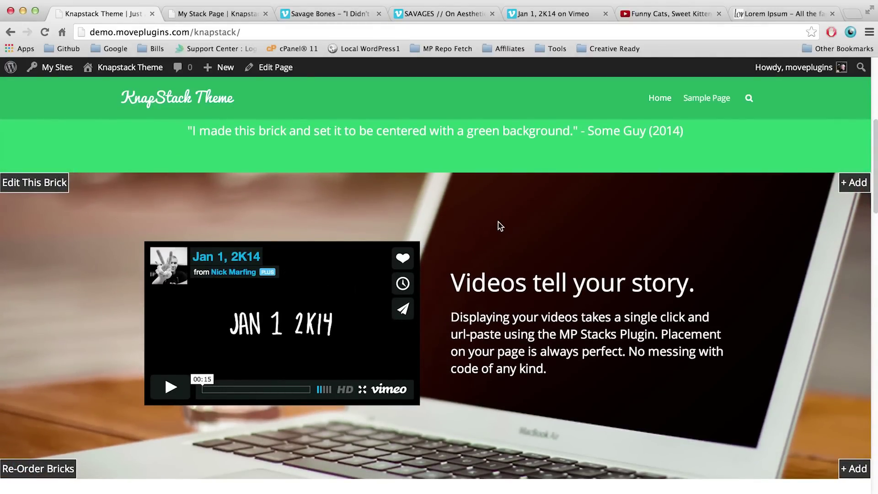
click(200, 14)
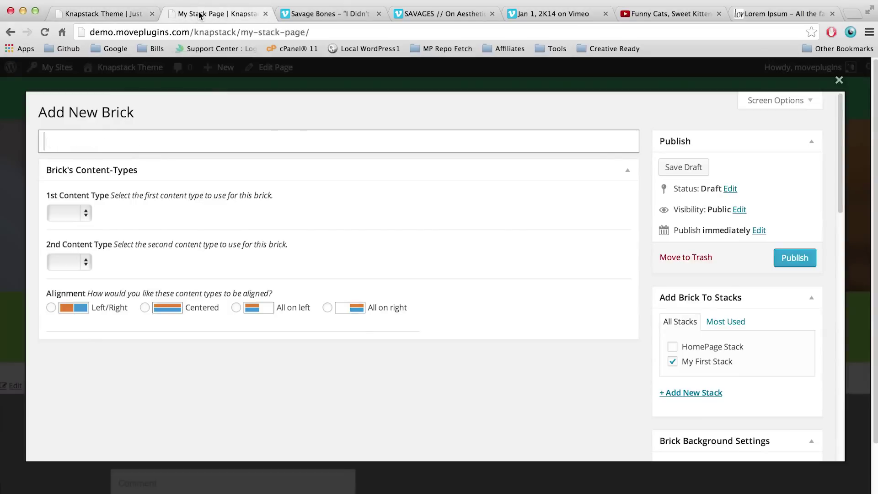
Step: Title the new brick "This is the 3rd brick" and give it Text and Video content types with Left/Right alignment
click(145, 136)
text(This is the 3rd brick)
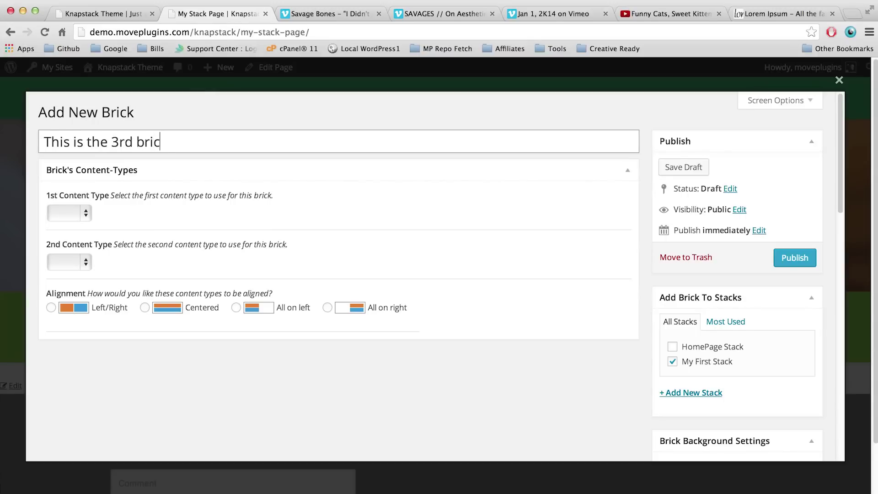
click(83, 213)
click(80, 235)
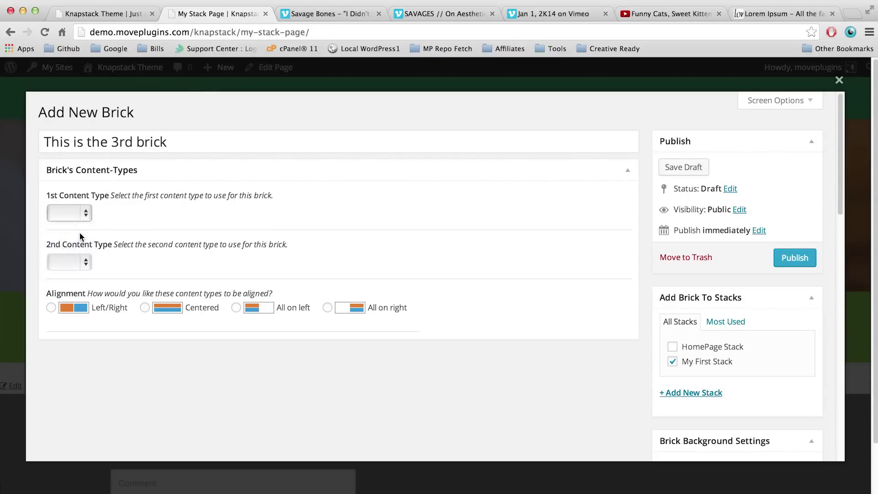
click(74, 261)
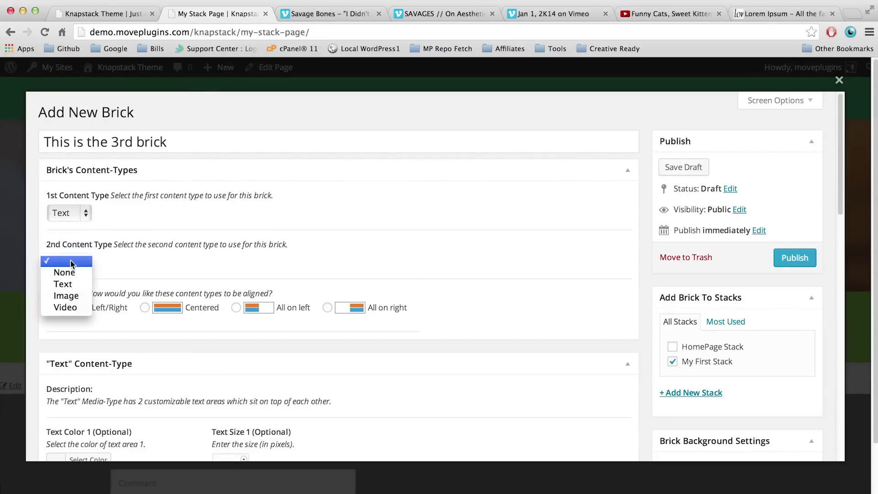
click(63, 305)
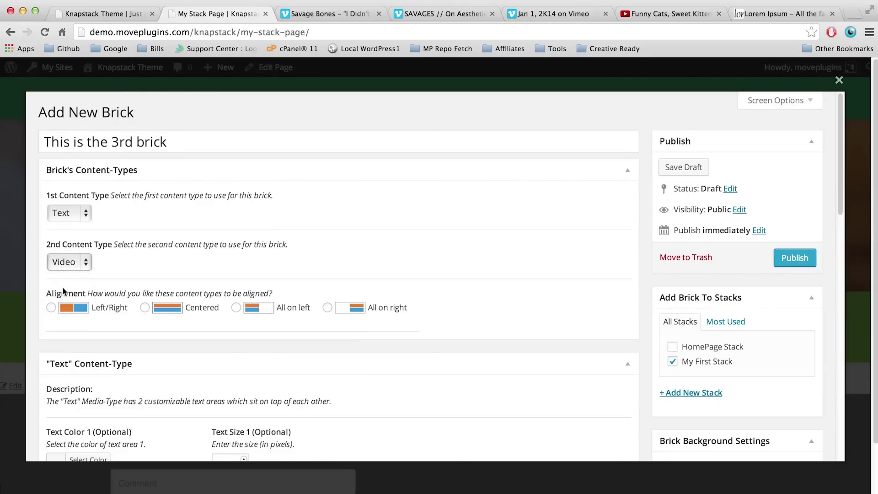
click(51, 308)
Step: Fill text area 1 with "This is the title of my video" in white at a text size of 40 pixels
drag(843, 138, 841, 194)
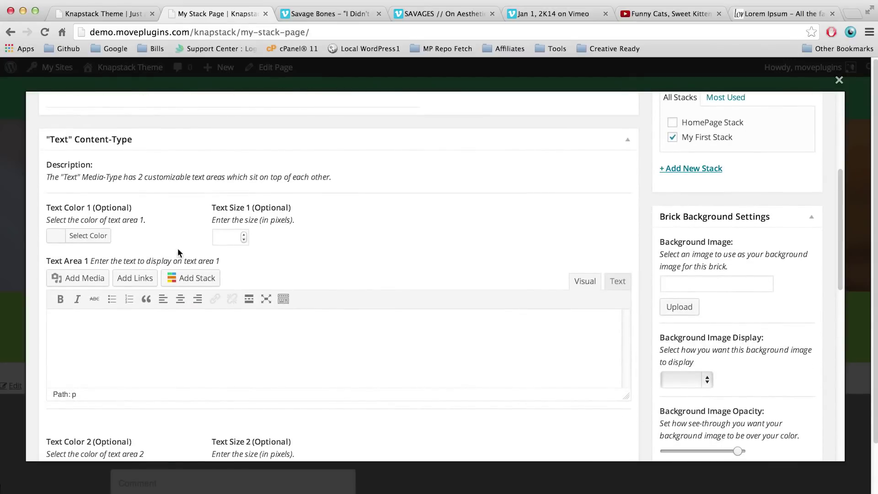
click(103, 236)
click(76, 377)
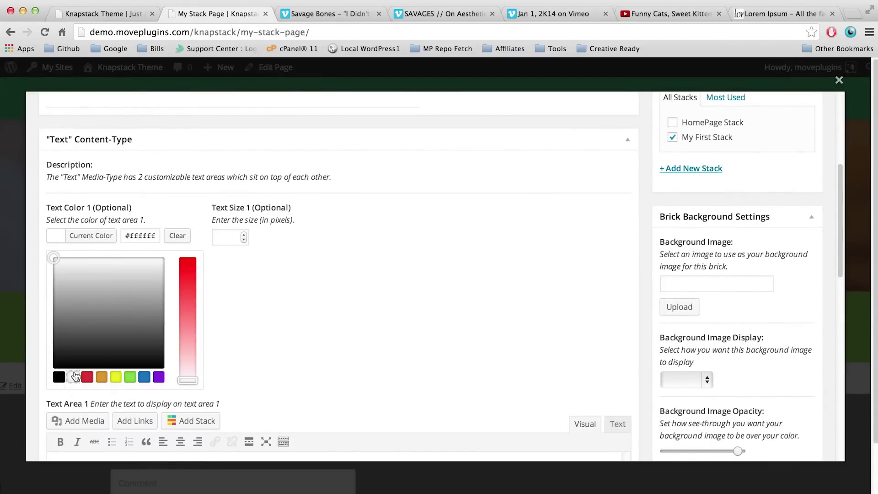
click(245, 284)
click(221, 236)
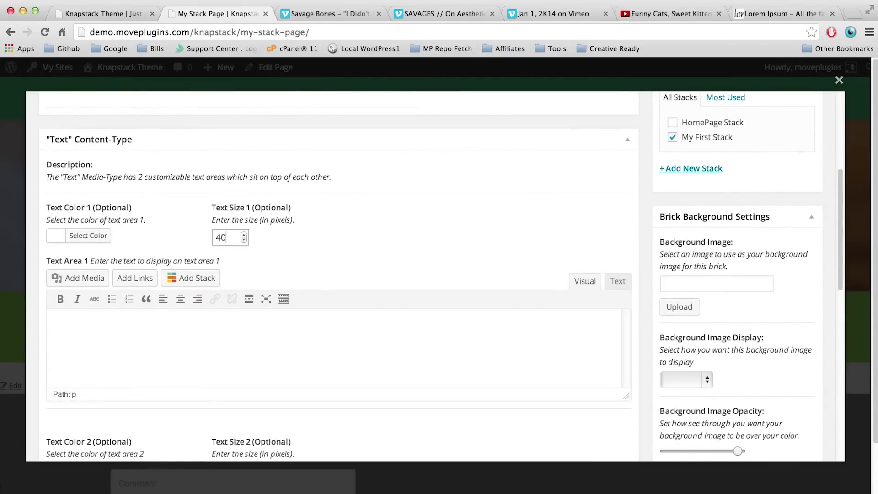
click(188, 347)
text(This is the title )
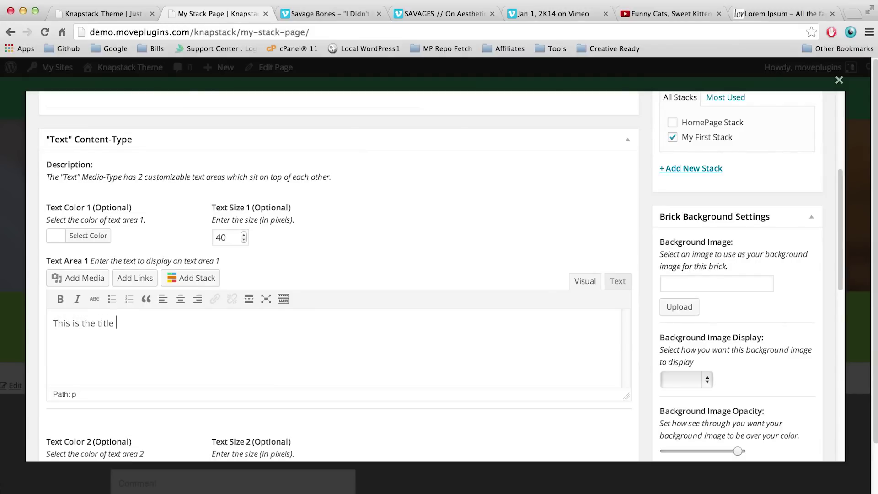
text(of my video)
Step: Fill text area 2 with "This is the description of my video" in white at a text size of 19 pixels
scroll(225, 380, down, 5)
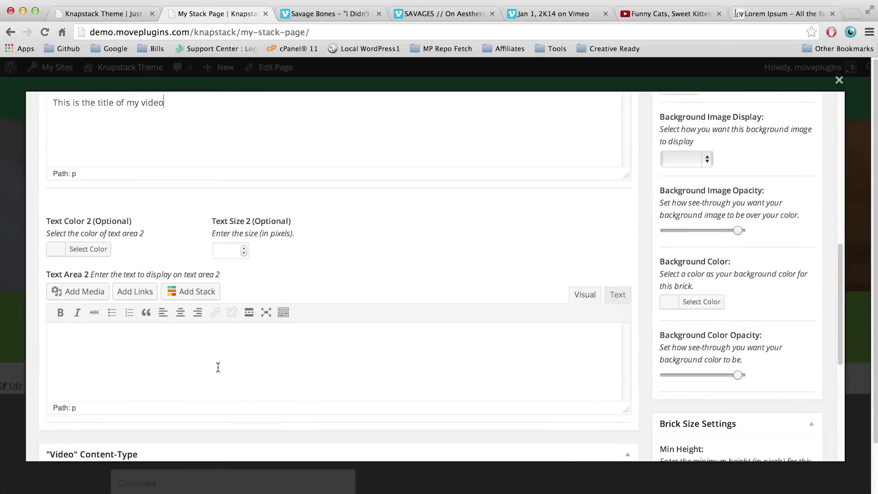
click(95, 252)
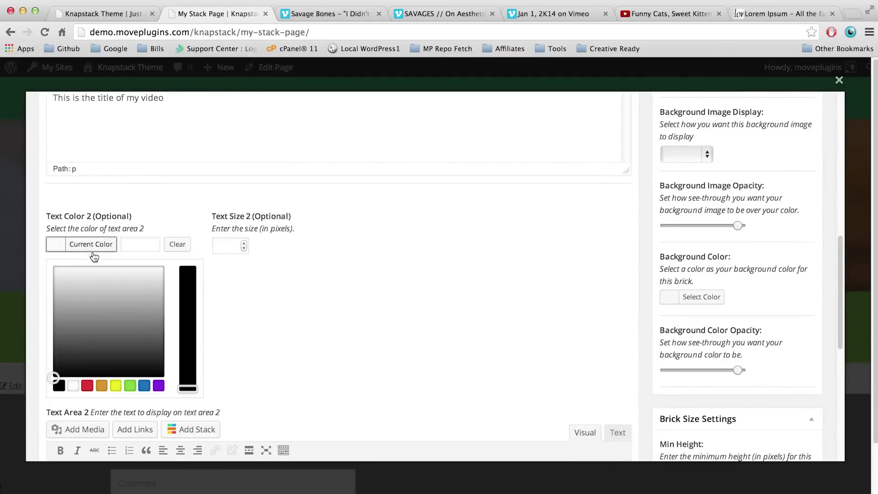
click(74, 387)
click(224, 245)
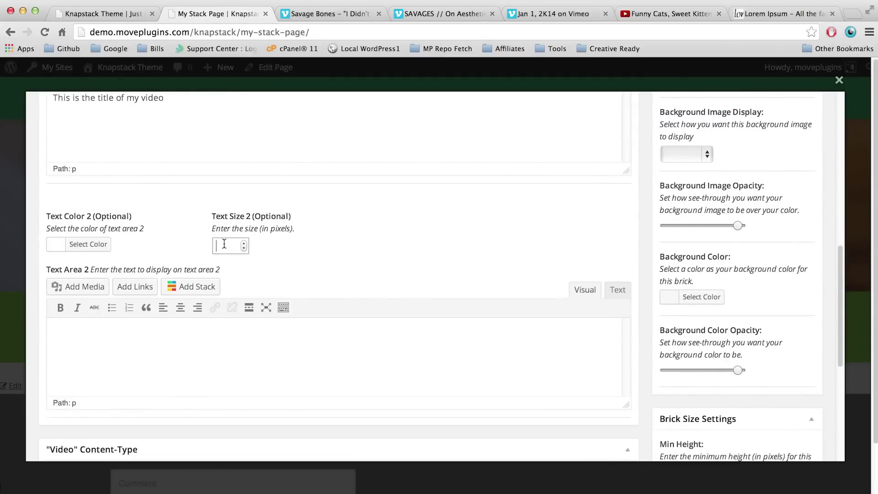
click(177, 361)
text(This is the description of my)
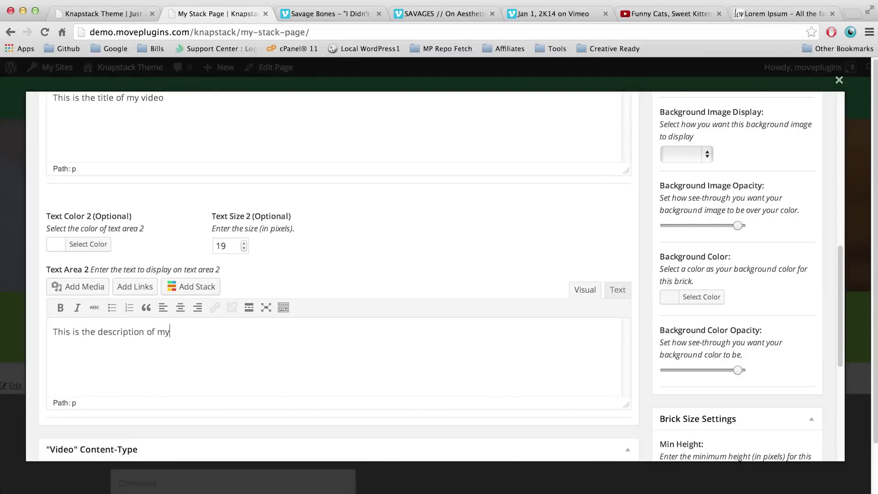
text( video)
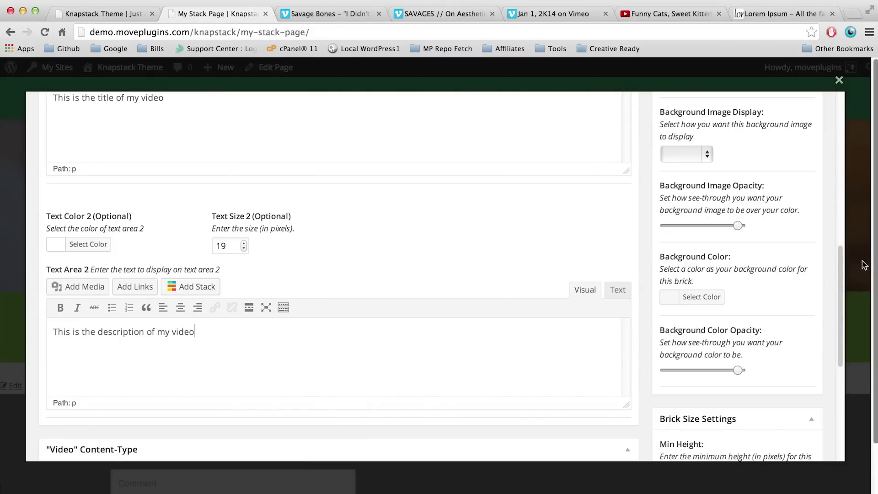
drag(840, 264, 840, 335)
click(114, 284)
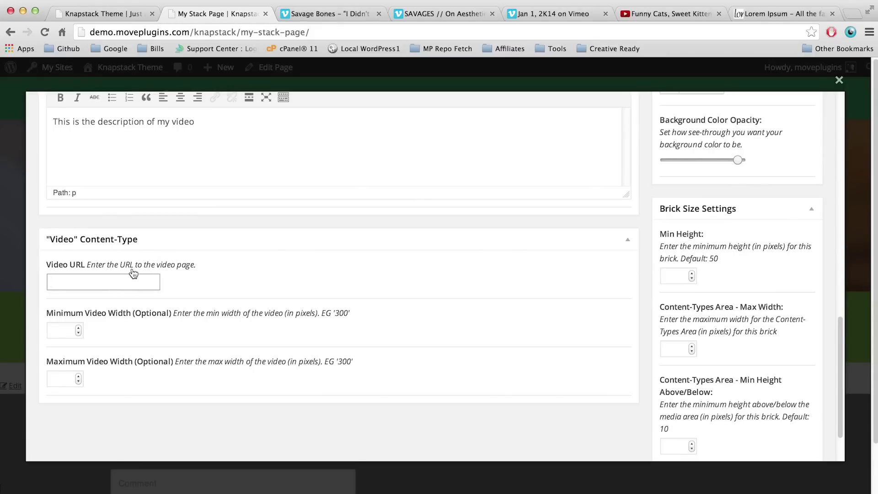
click(425, 15)
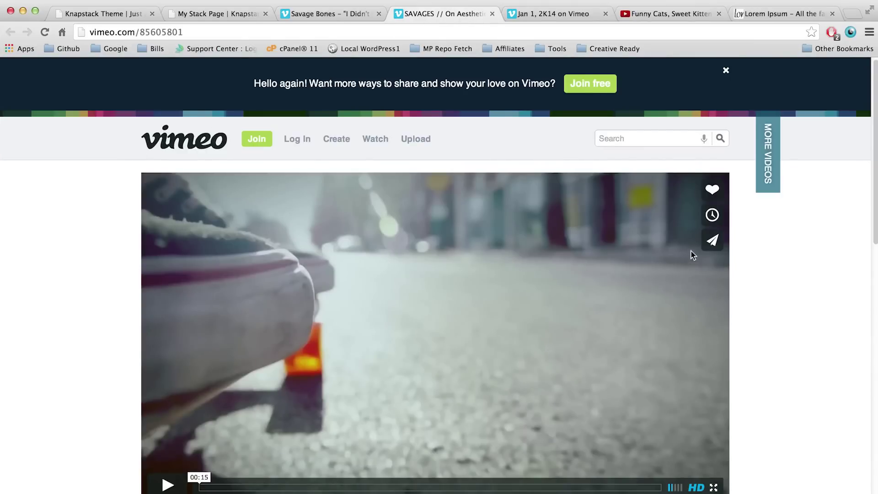
click(713, 240)
click(368, 204)
key(ctrl+c)
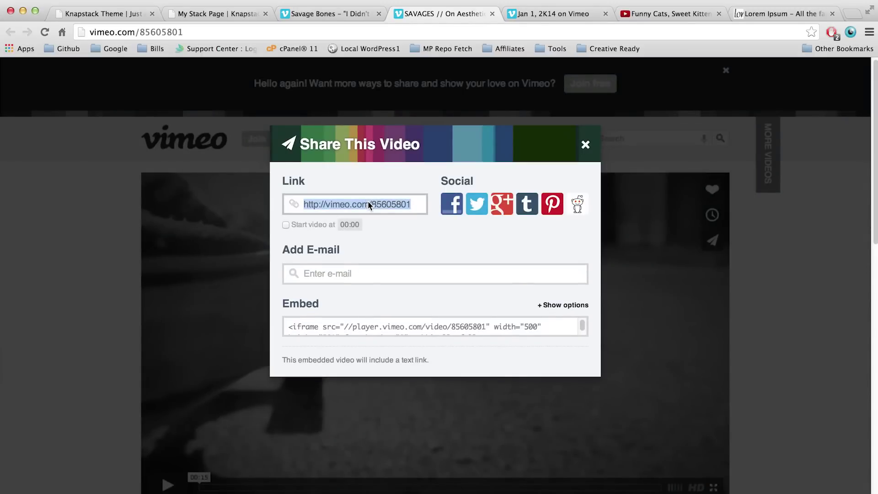
click(206, 16)
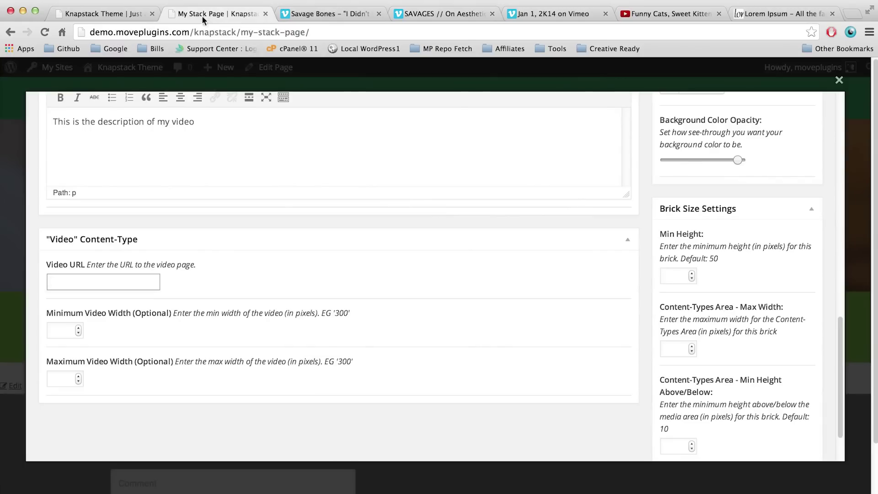
right_click(85, 281)
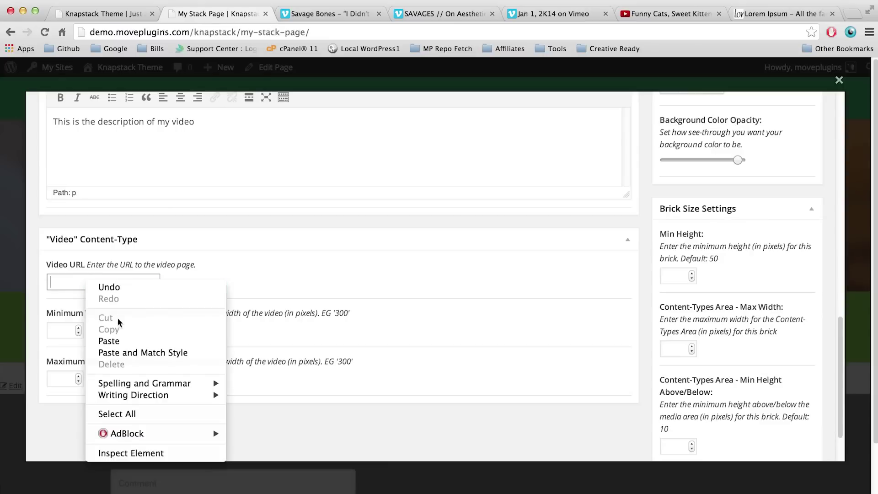
click(119, 343)
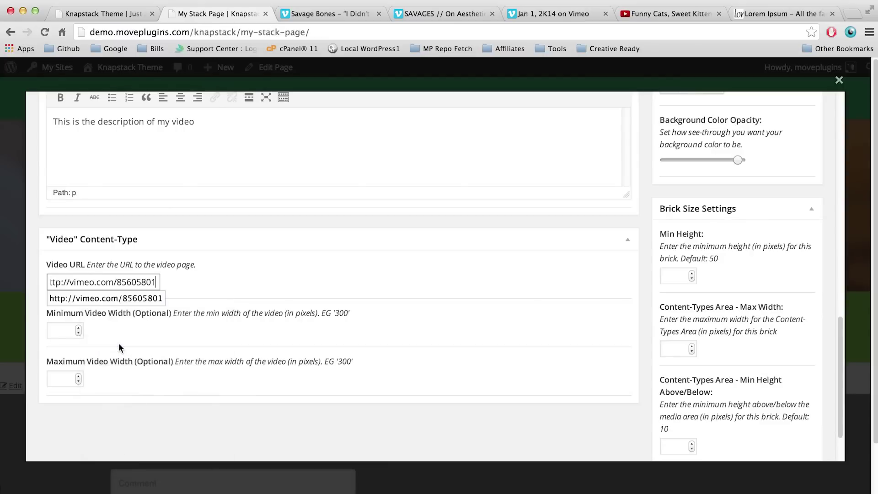
click(297, 288)
Step: Set the brick's minimum height to 450 pixels in the brick size settings
drag(839, 341, 852, 351)
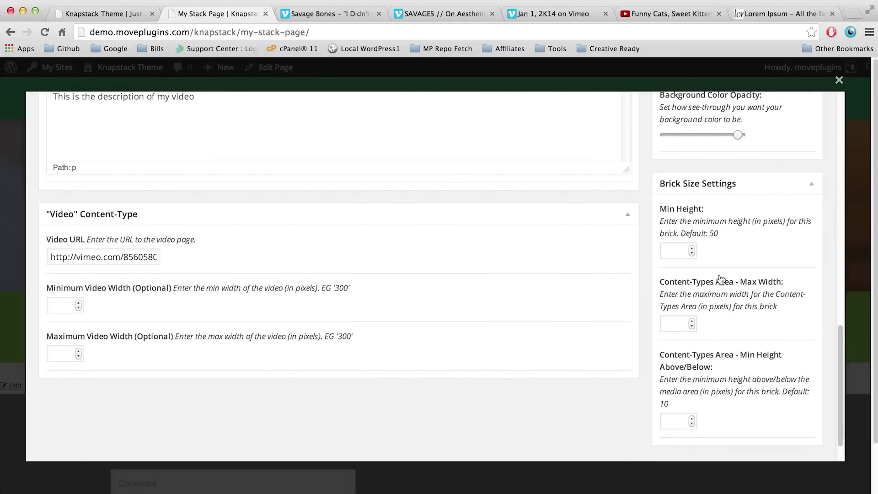
click(676, 247)
text(450)
click(643, 253)
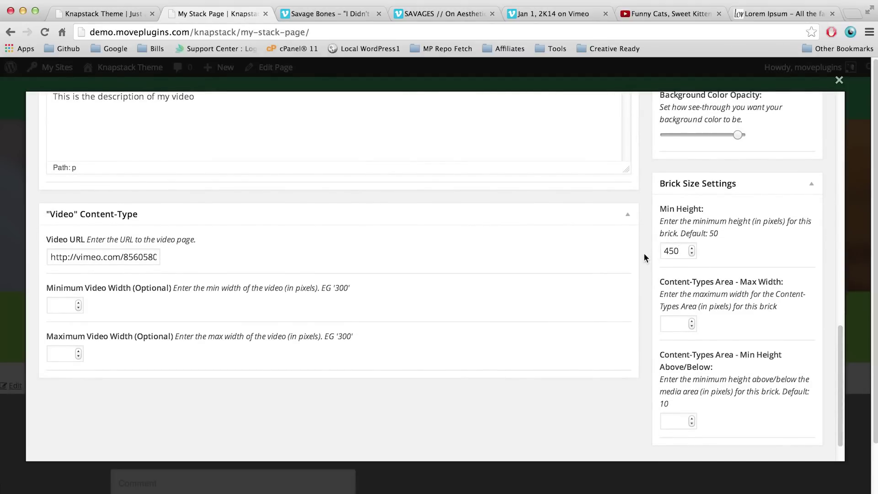
click(682, 421)
Step: Use the laptop photo from the media library as the brick's background image and set its display to Fill Area
drag(840, 386, 824, 218)
click(699, 236)
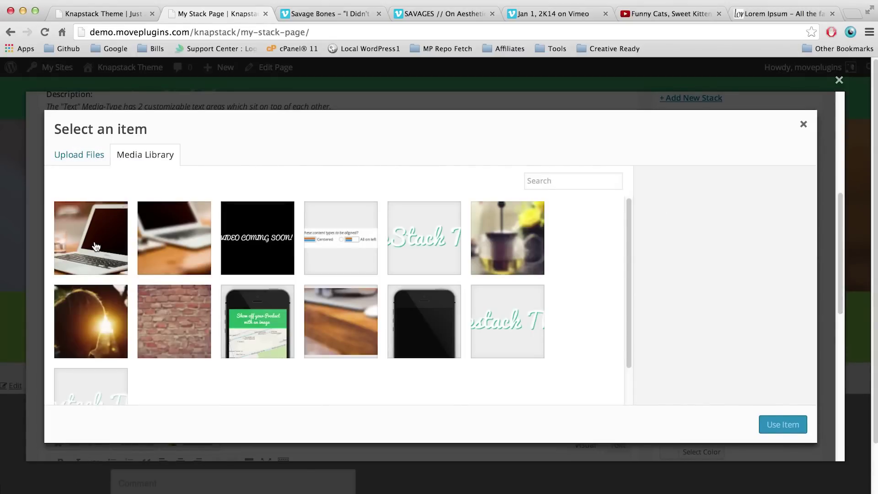
click(97, 247)
click(791, 426)
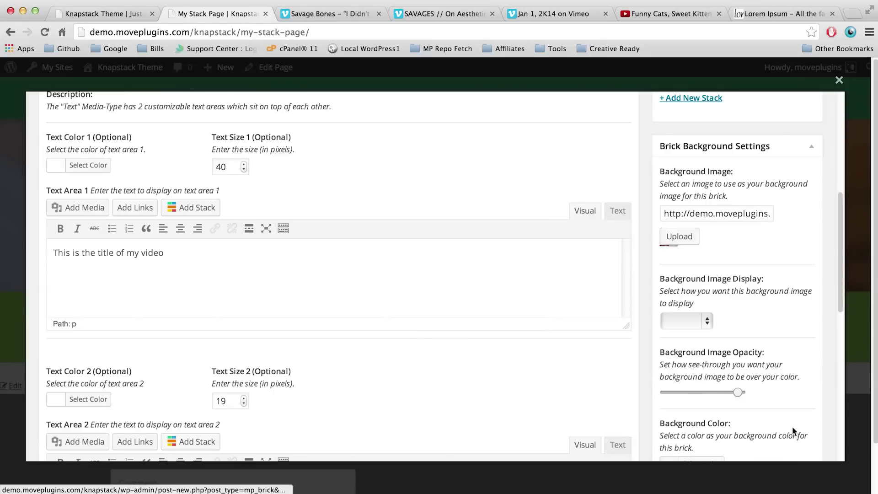
click(700, 320)
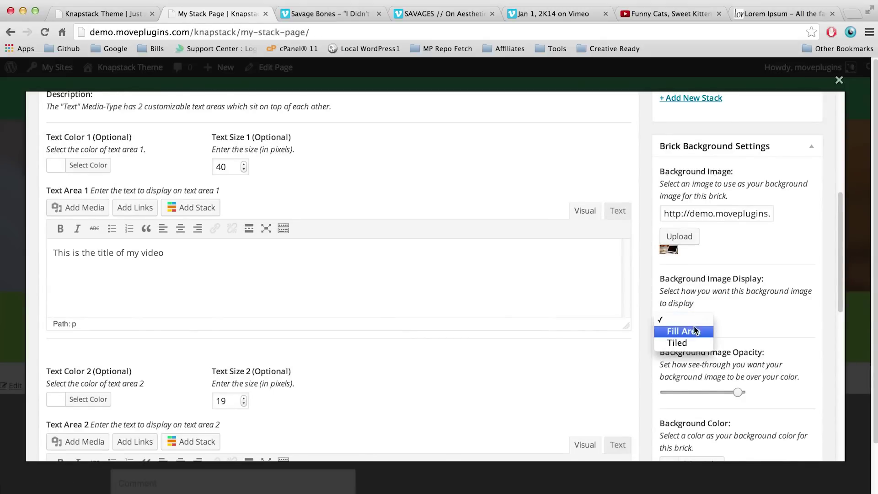
click(690, 332)
Step: Publish the third brick and review how it looks on the stack page below the quote brick
drag(840, 263, 839, 164)
click(793, 265)
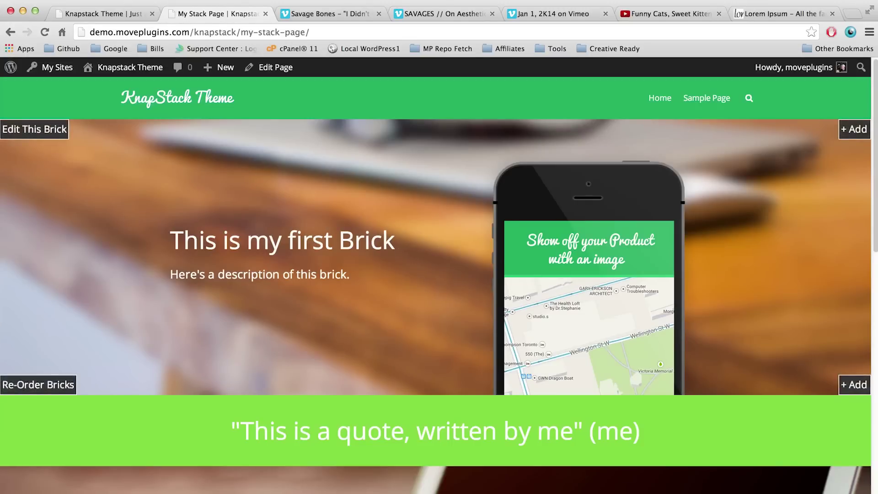
drag(875, 116, 869, 250)
mouse_move(245, 279)
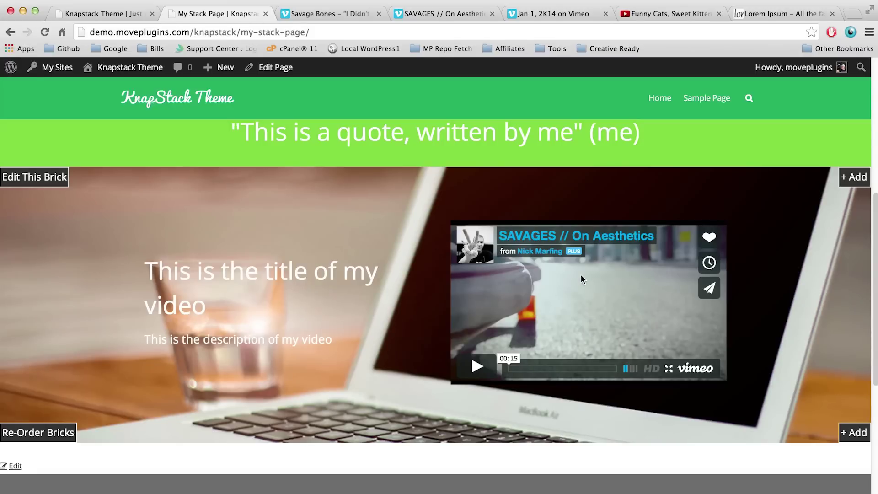
Step: Swap the third brick's content types to Video first and Text second, update the brick and check it on the page
click(48, 188)
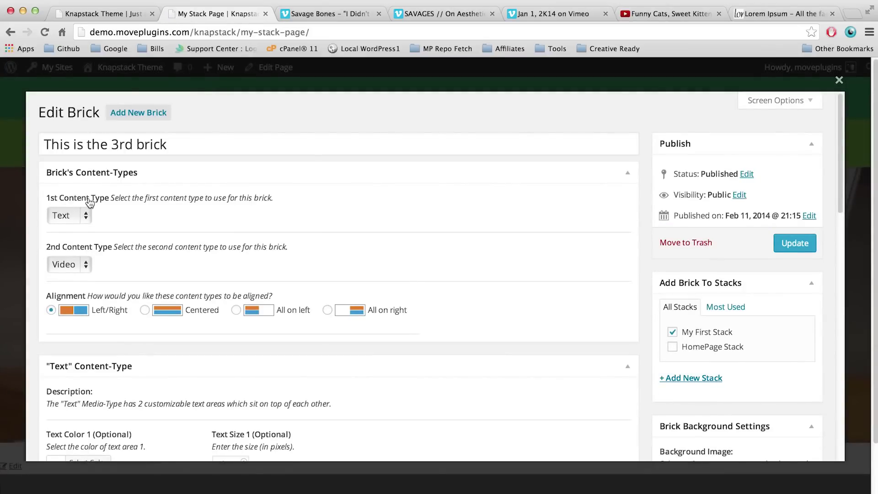
click(79, 215)
click(66, 237)
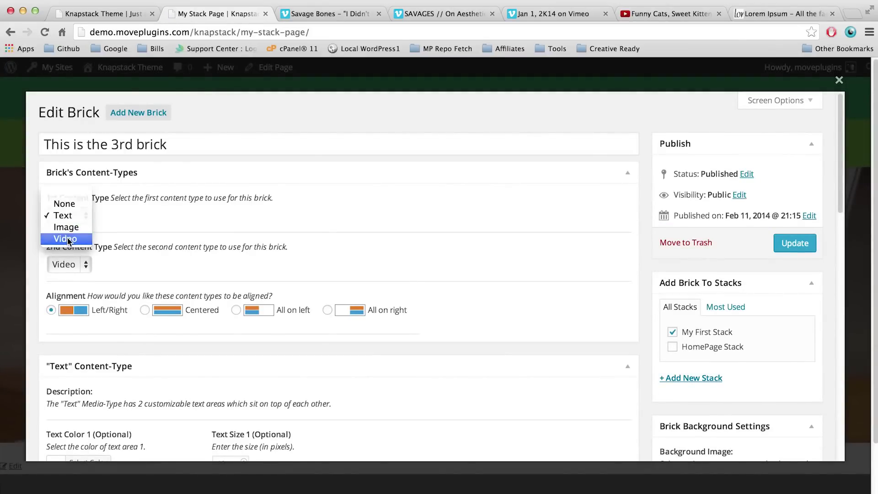
click(68, 265)
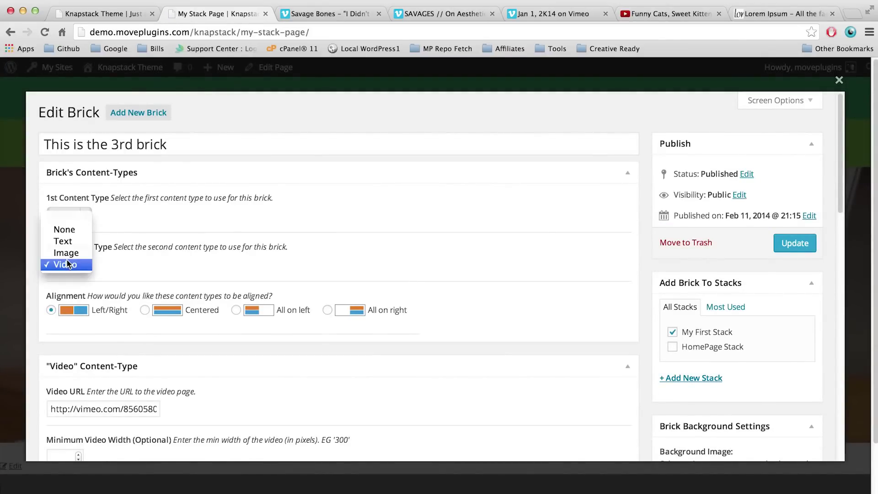
click(67, 242)
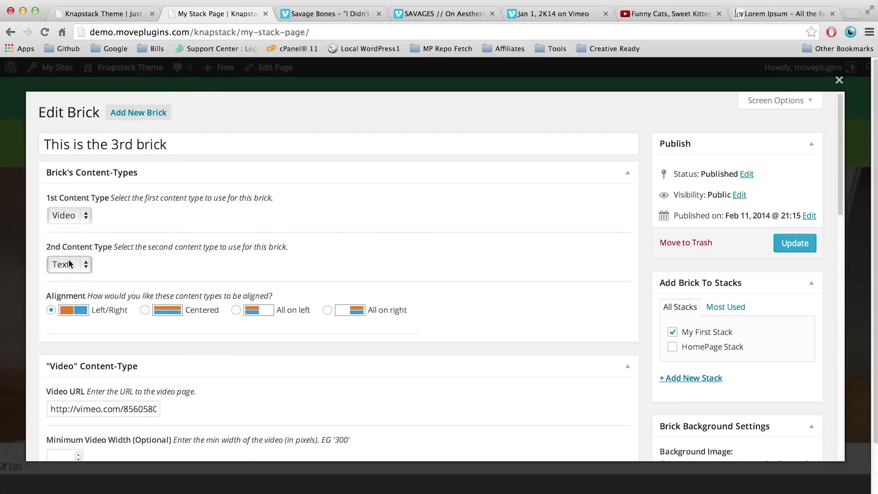
click(789, 241)
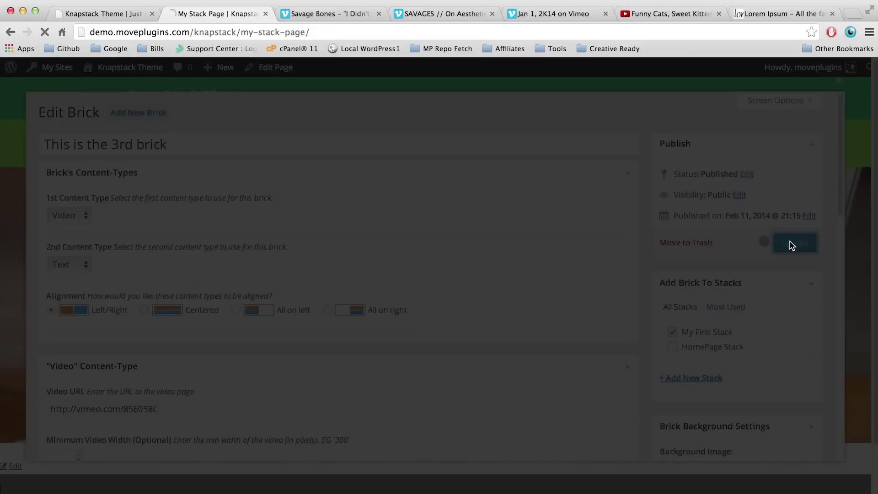
drag(874, 174, 870, 251)
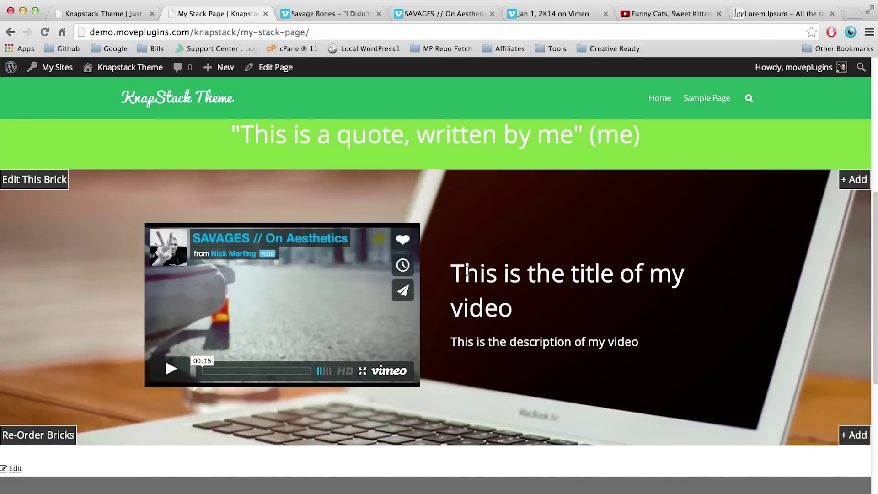
drag(467, 273, 631, 323)
click(649, 339)
scroll(859, 289, down, 1)
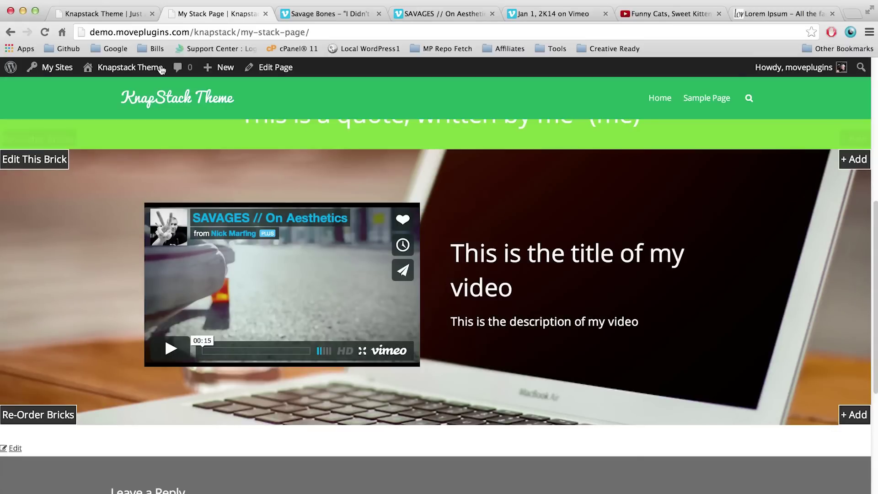
Step: Start a new brick after the video brick, consulting the Full-Width & Centered brick on the Knapstack demo home page as reference
click(107, 15)
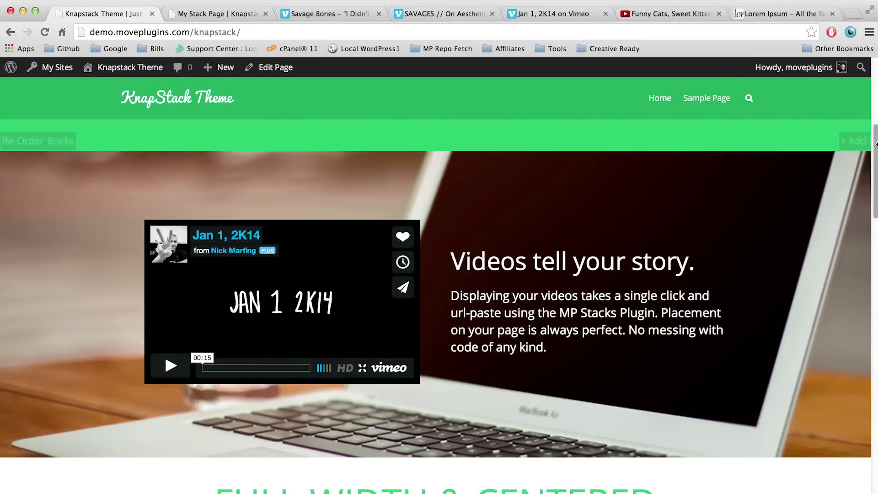
drag(875, 147, 874, 226)
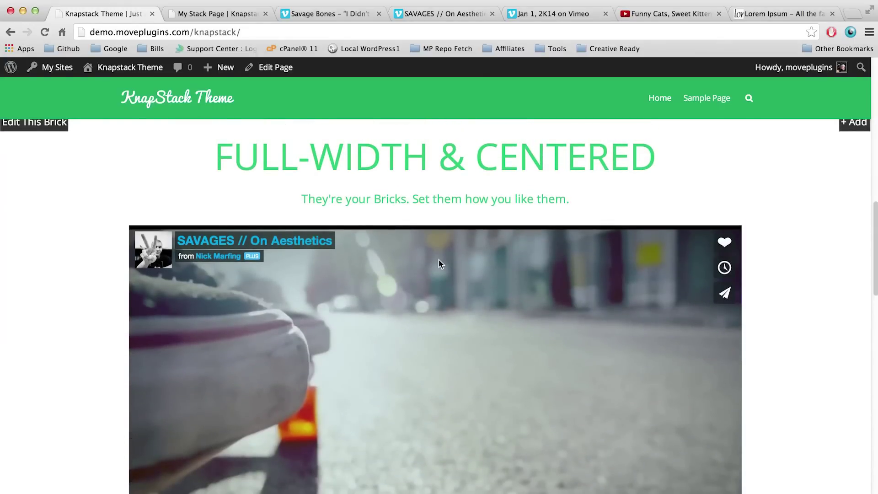
click(205, 13)
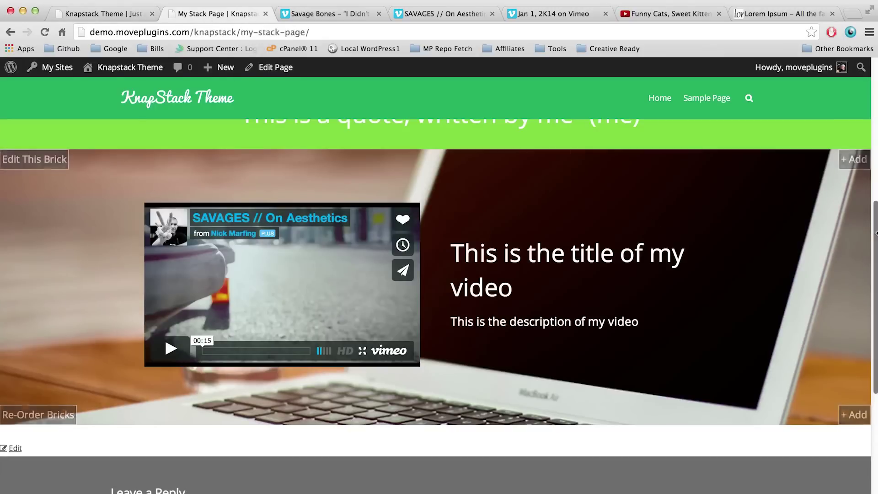
scroll(631, 257, down, 1)
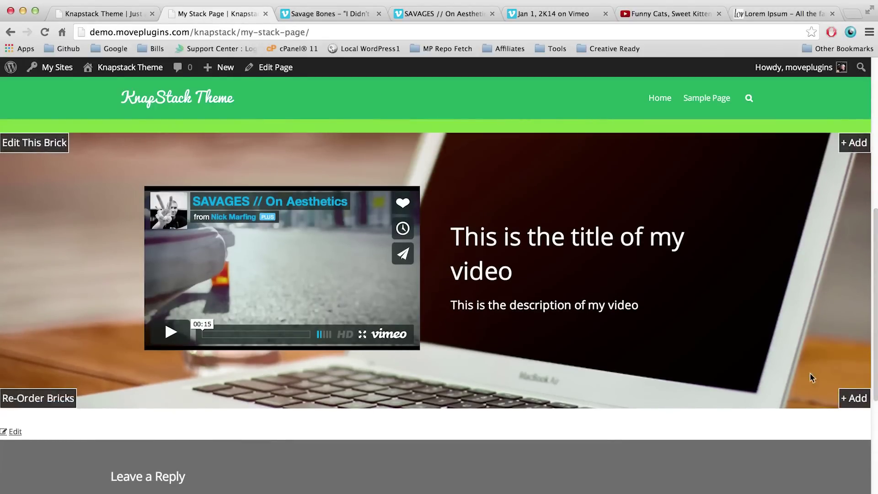
click(840, 401)
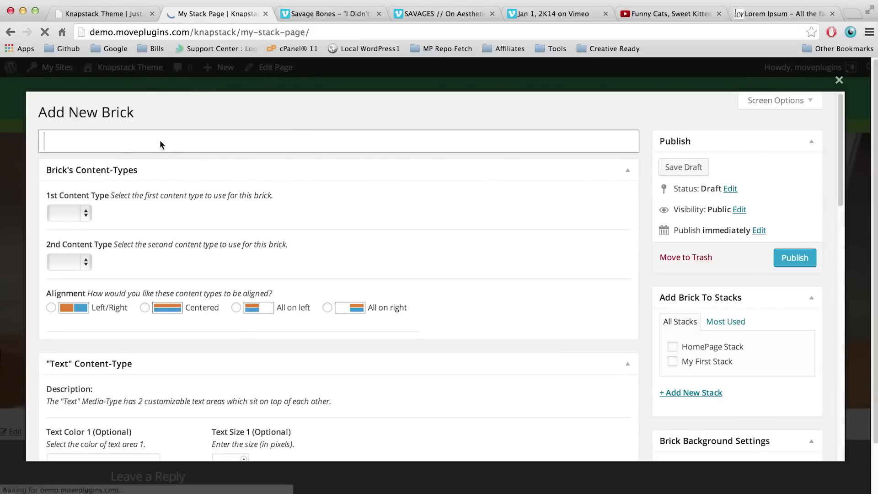
Step: Title the new brick "Full Width And Centered" and give it Text and Video content types with Centered alignment
text(Full Wid)
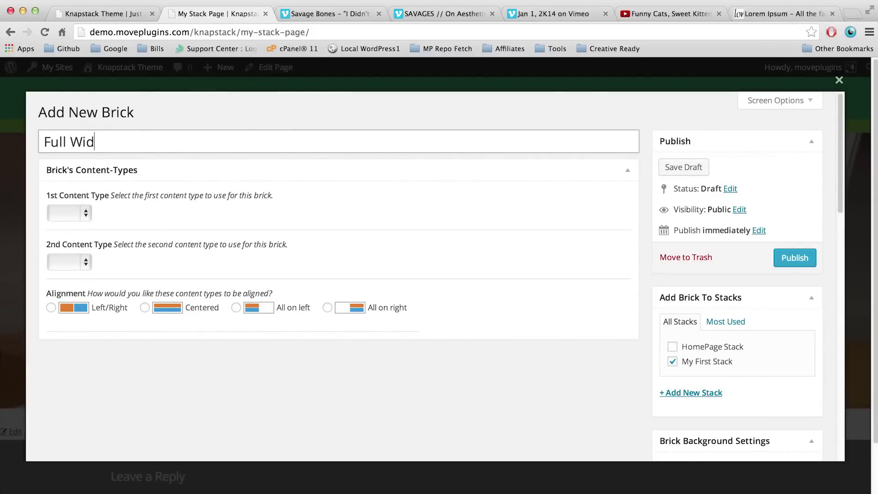
text(th And Centered)
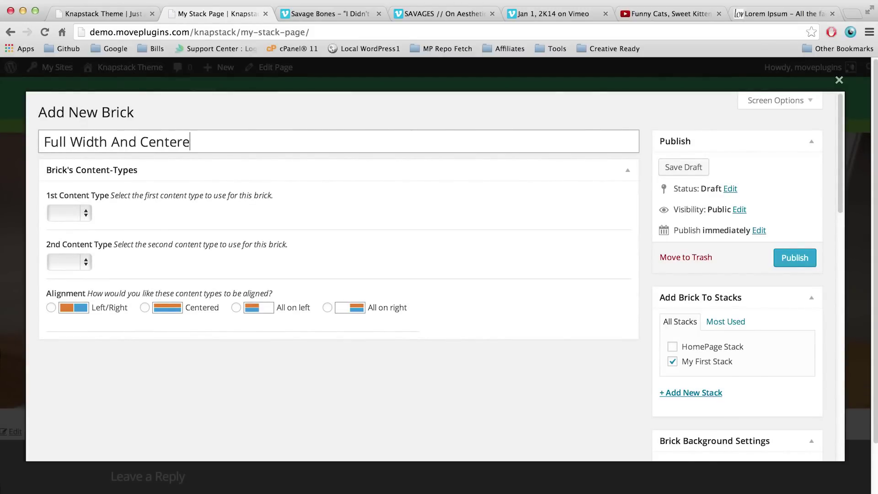
click(69, 212)
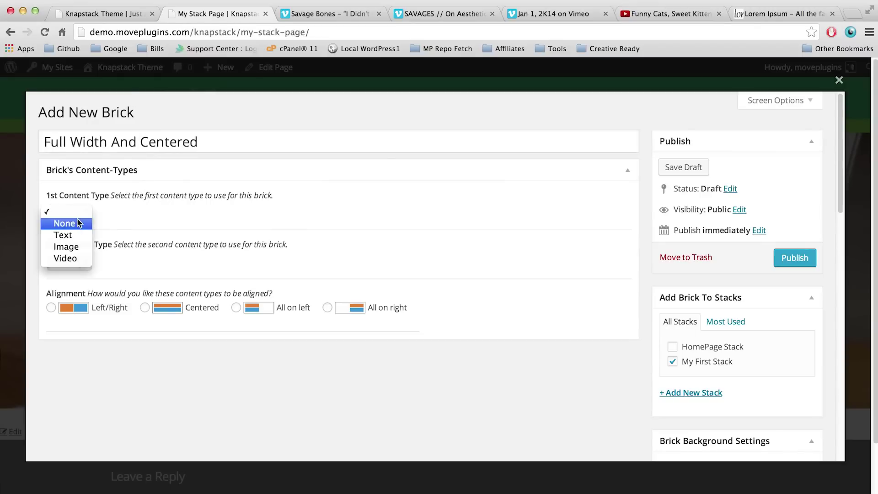
click(70, 236)
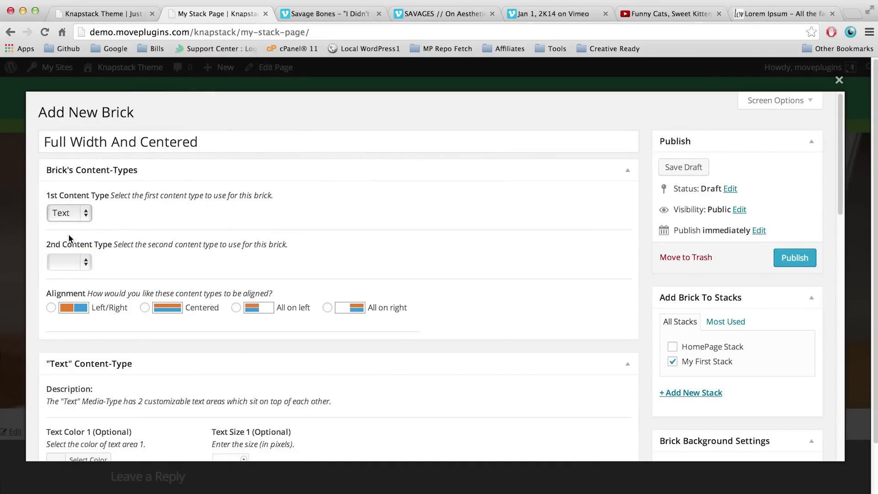
click(64, 260)
click(71, 306)
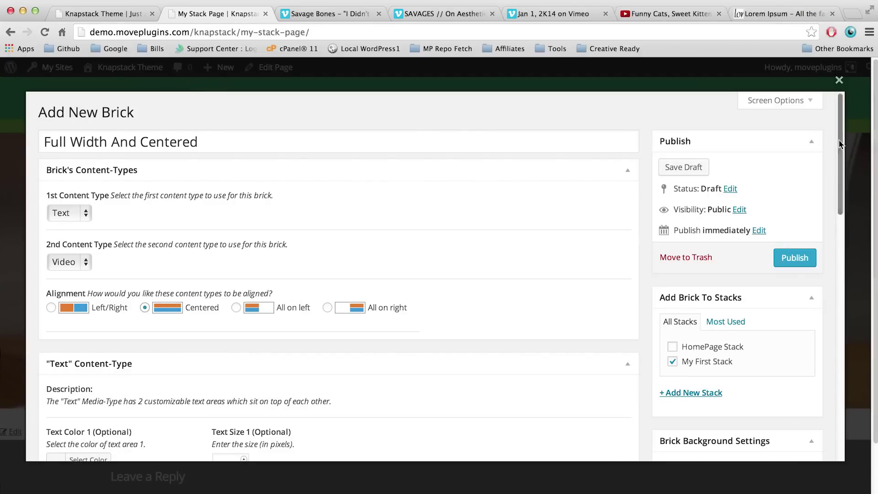
Step: Enter "This is a full-Width, Centered Brick" in text area 1 of the new brick
scroll(827, 219, down, 5)
scroll(827, 224, down, 4)
click(283, 258)
text(This is a full-W)
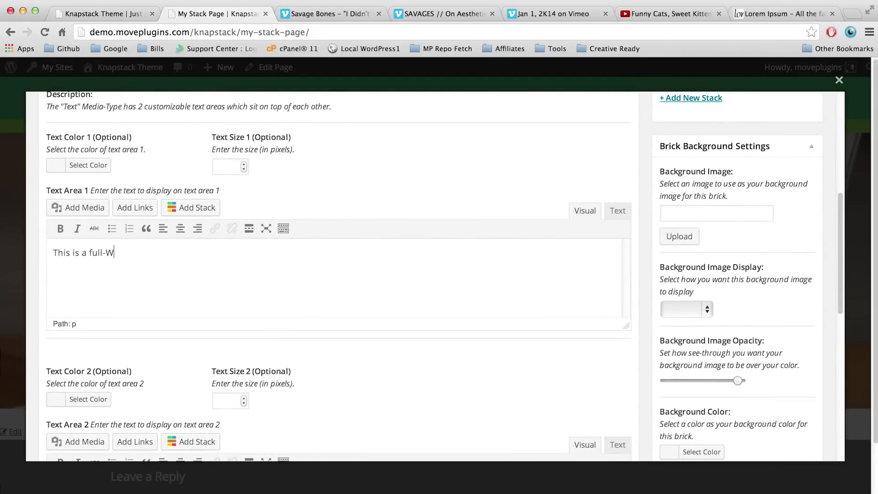
text(idth, Centered Brick)
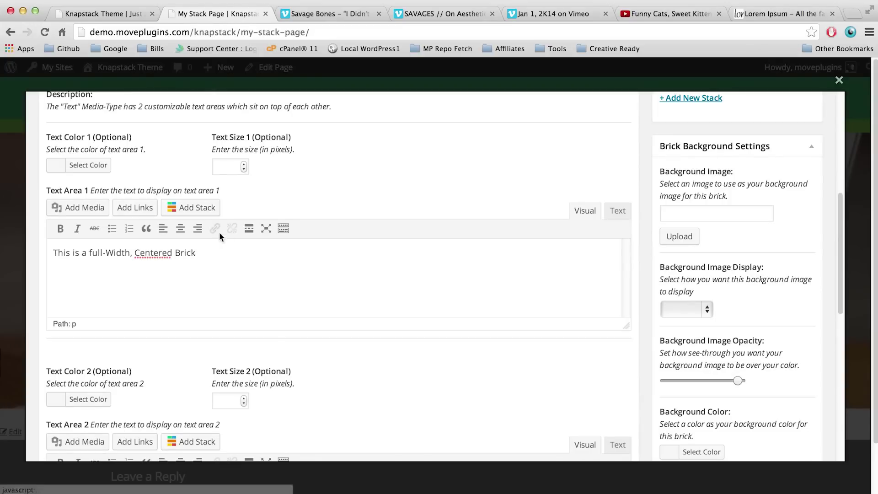
Step: Set text area 1 to the green color #81d742 with a text size of 40 pixels
click(103, 169)
click(132, 305)
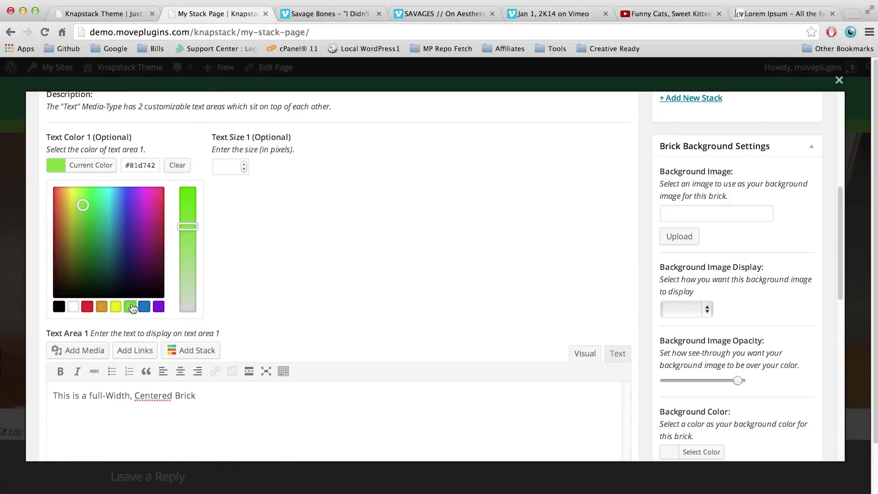
click(287, 232)
click(231, 167)
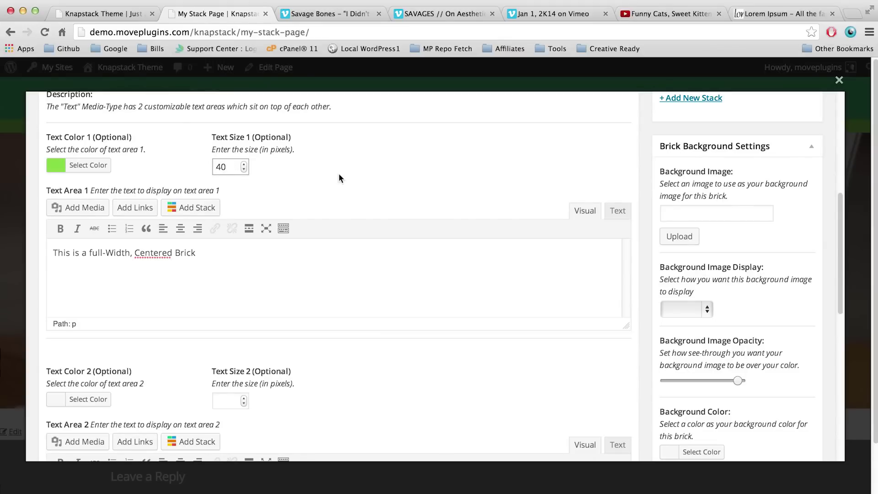
scroll(339, 178, down, 5)
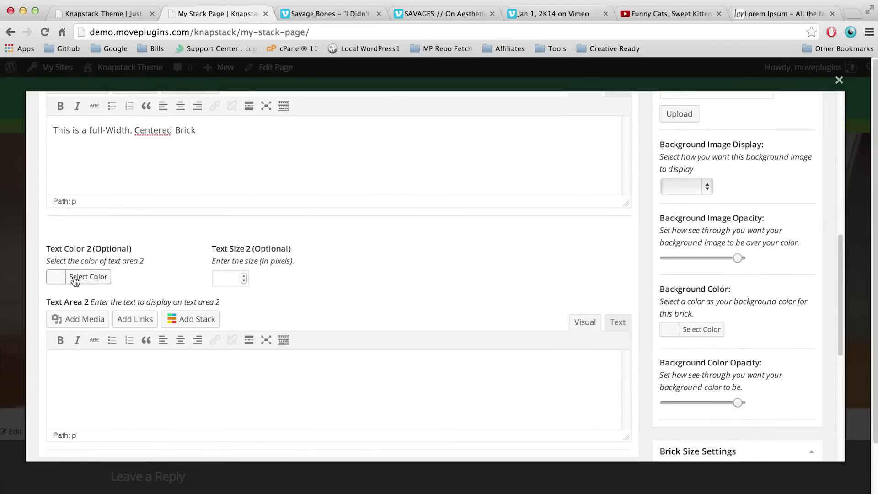
Step: Set text area 2 to the light green color #96d668 at 19 pixels with the text "This is a description of my video"
click(78, 281)
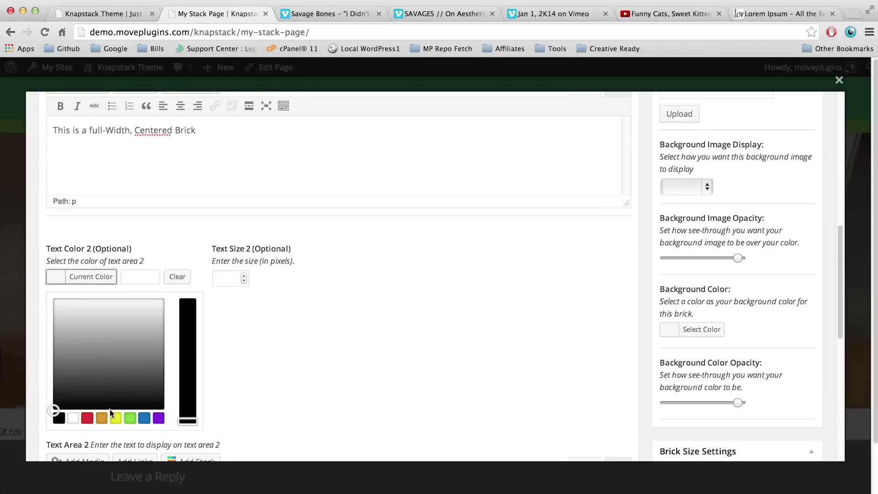
click(130, 418)
drag(182, 349, 189, 364)
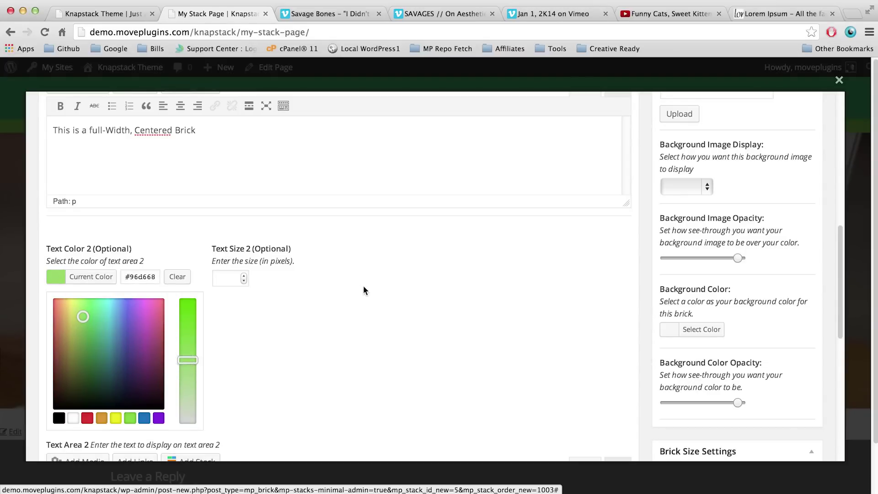
click(280, 292)
click(227, 280)
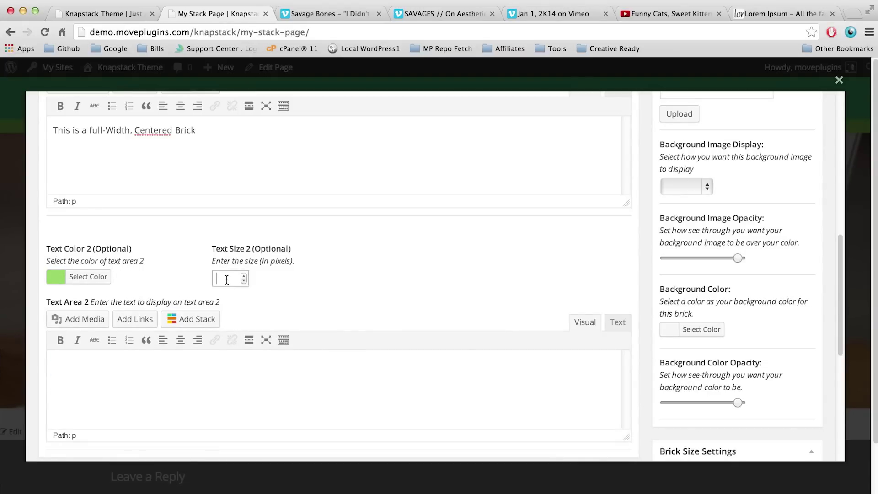
click(398, 269)
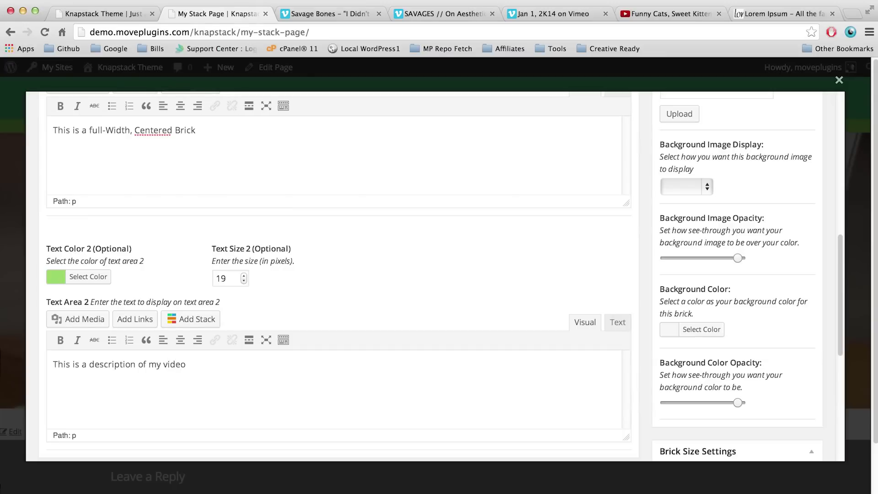
drag(838, 251, 780, 334)
click(122, 297)
click(335, 15)
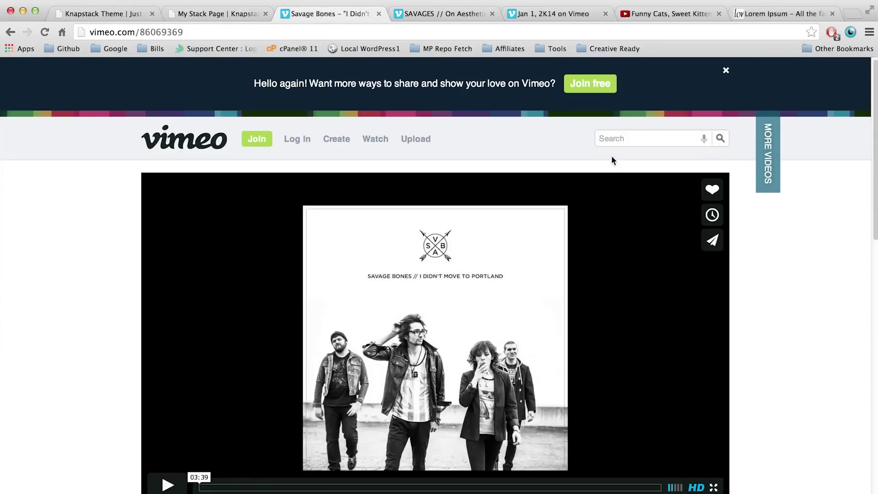
click(714, 244)
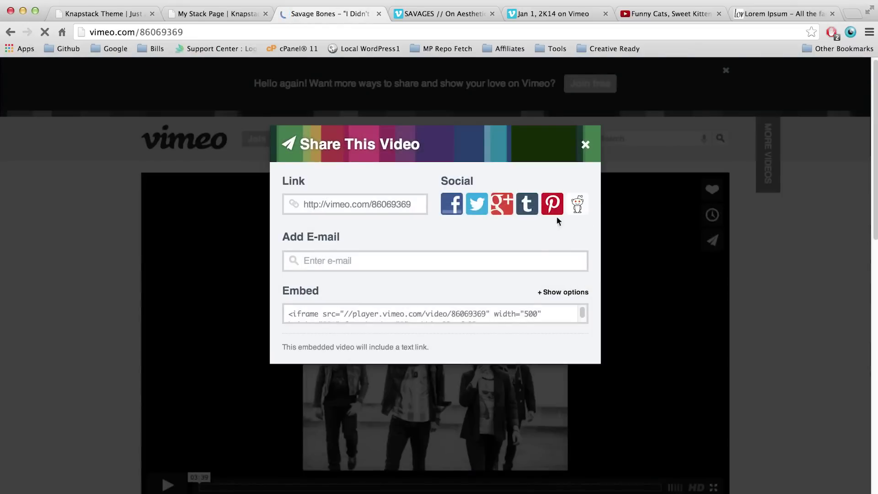
click(347, 201)
key(ctrl+c)
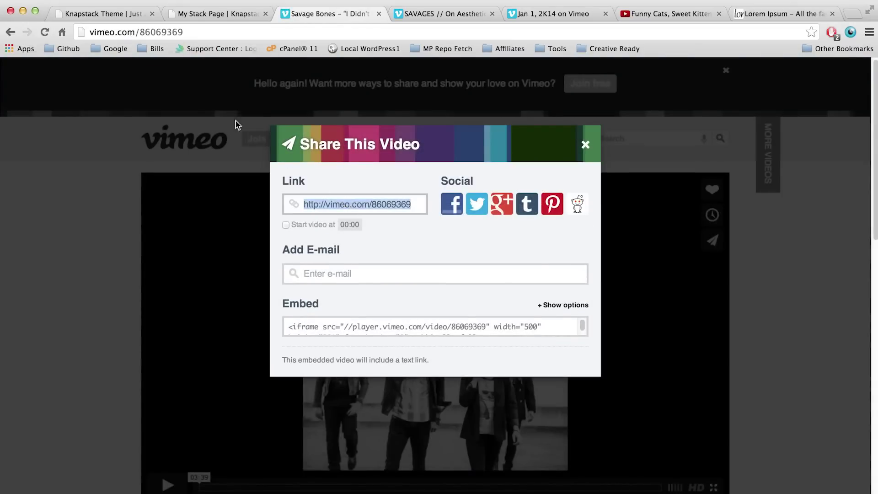
click(192, 14)
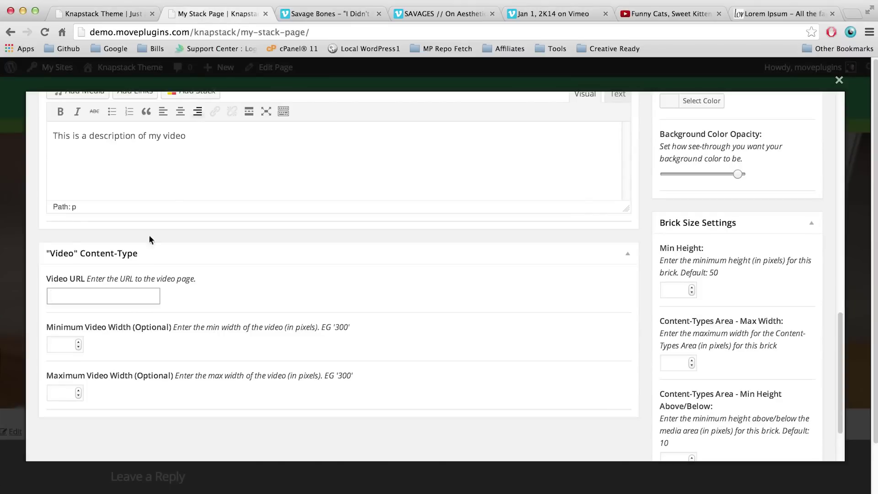
right_click(92, 288)
click(122, 346)
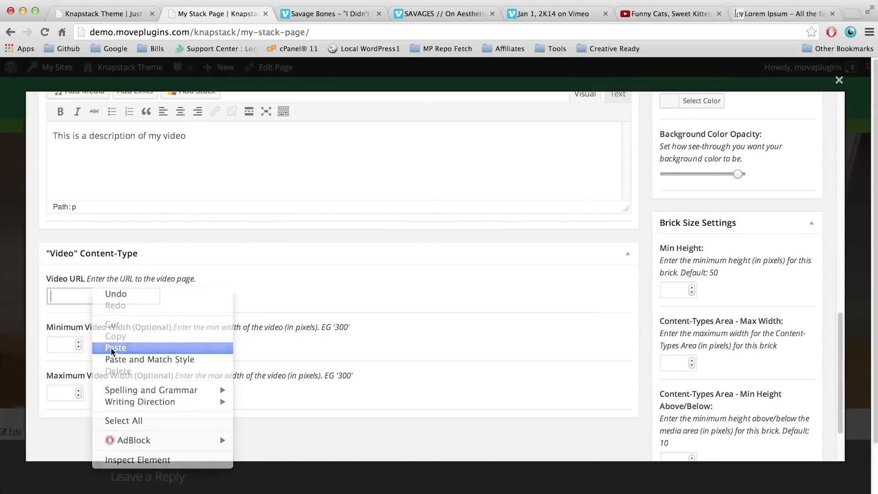
Step: Publish the Full Width And Centered brick and review it on the stack page
scroll(838, 342, up, 5)
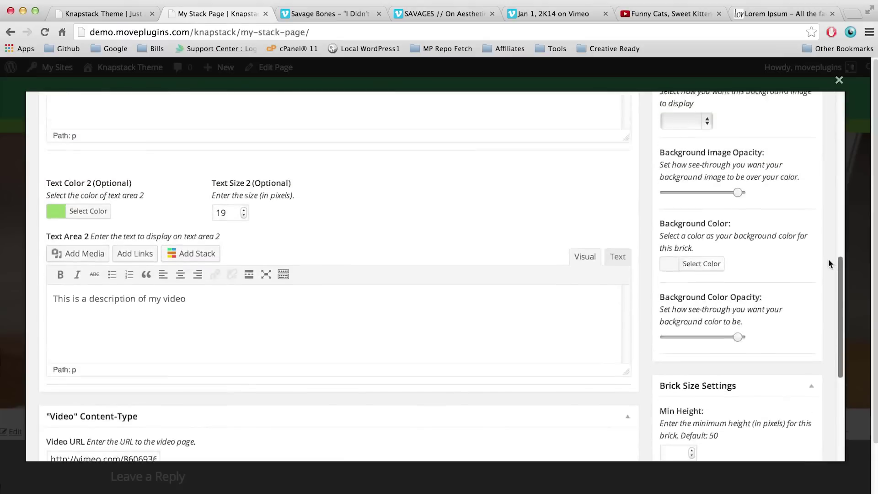
scroll(823, 242, up, 6)
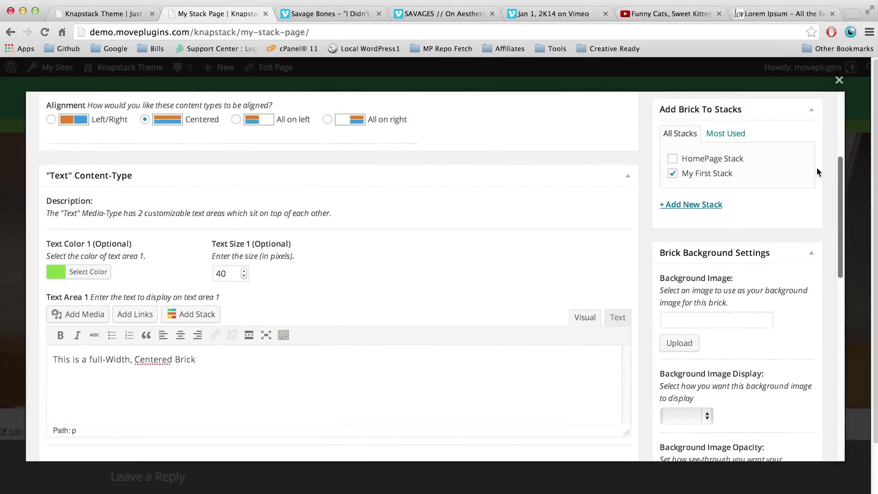
scroll(816, 137, up, 3)
click(793, 195)
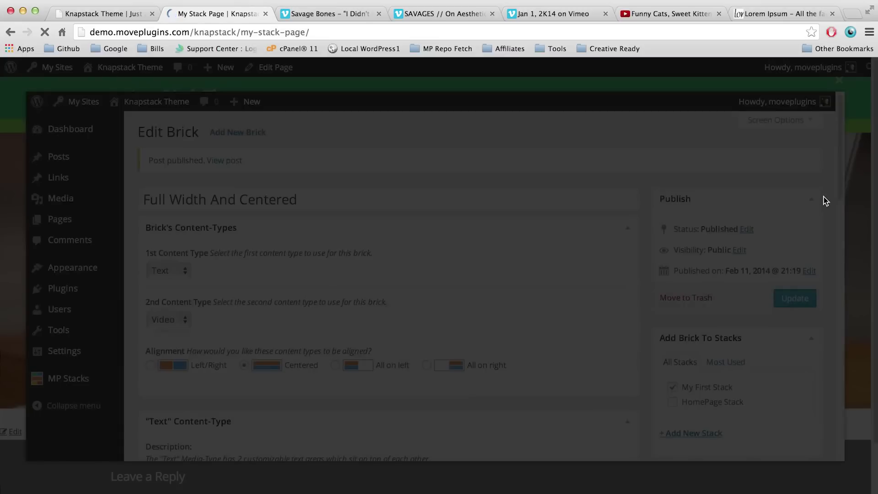
scroll(875, 213, down, 2)
scroll(875, 212, down, 5)
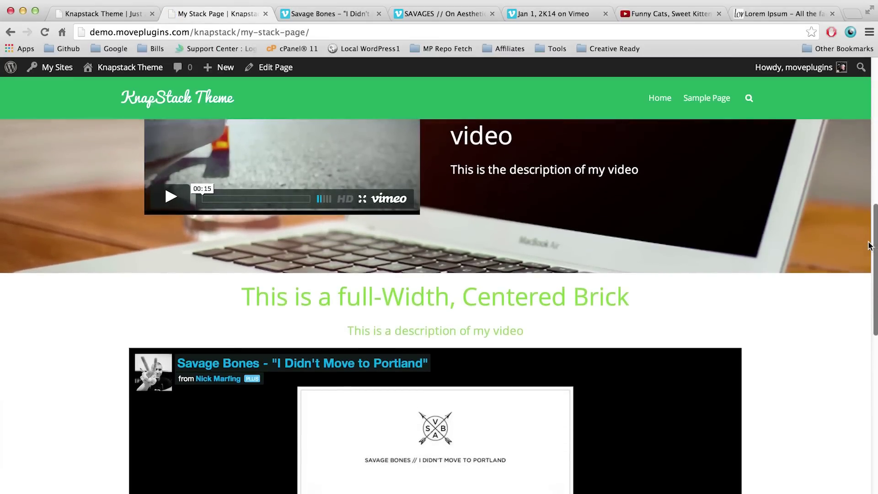
scroll(863, 273, down, 6)
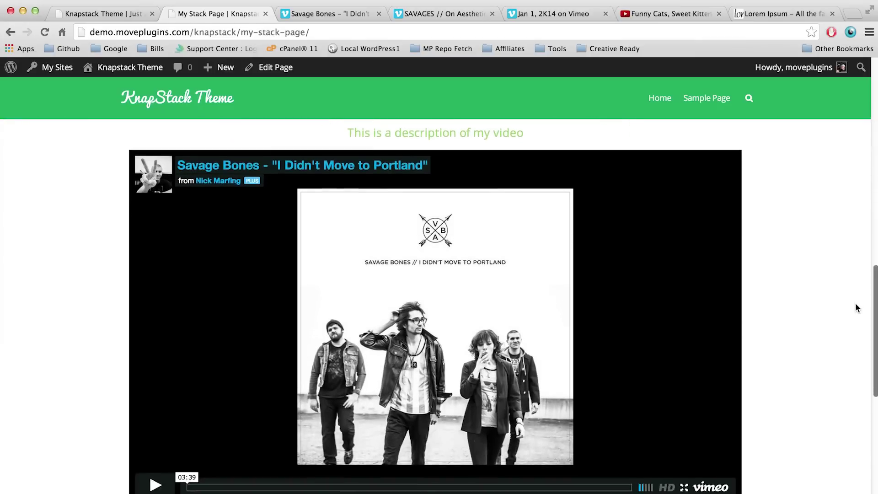
scroll(852, 325, down, 2)
scroll(851, 331, up, 7)
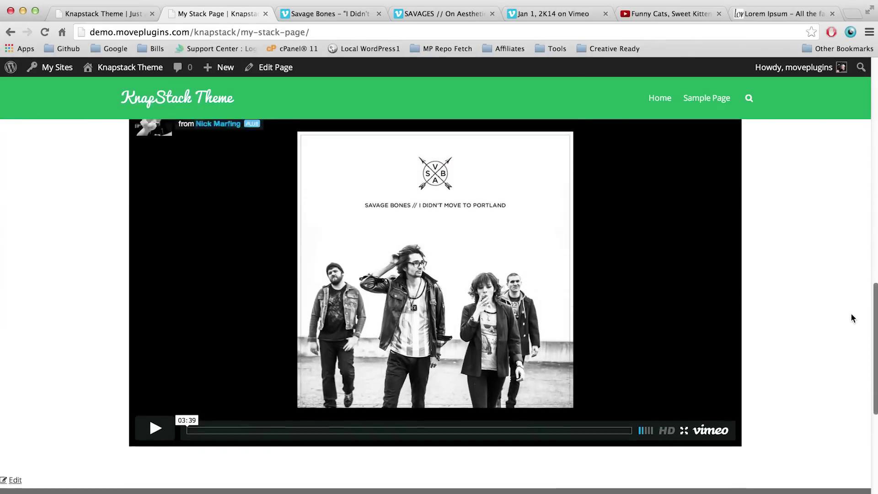
scroll(838, 270, down, 1)
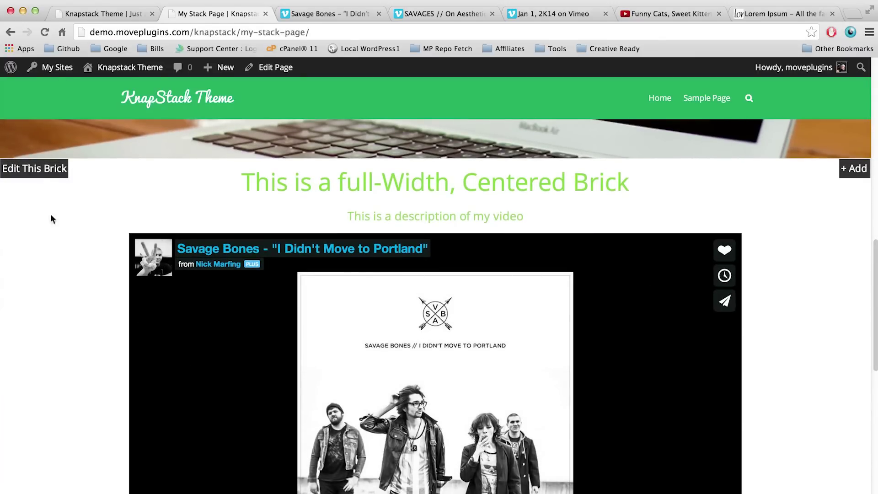
Step: Edit the full-width centered brick to set its maximum video width to 500 pixels and update it
click(37, 173)
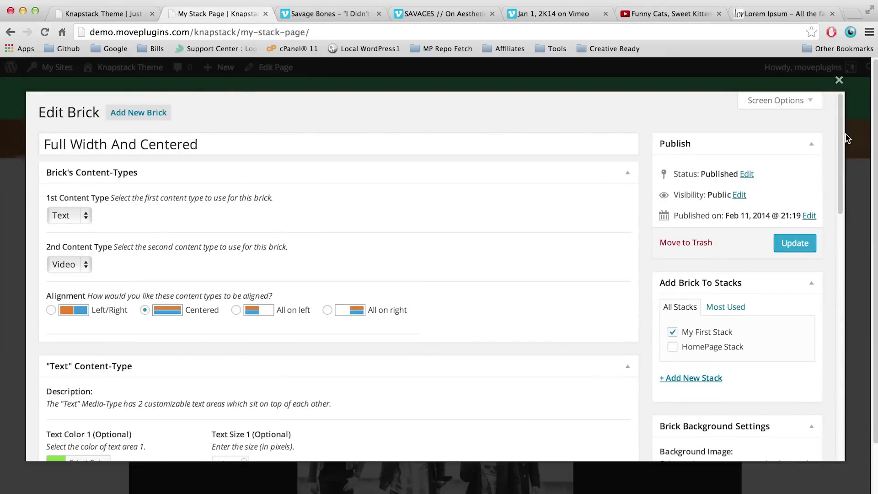
scroll(831, 169, down, 5)
scroll(827, 222, down, 9)
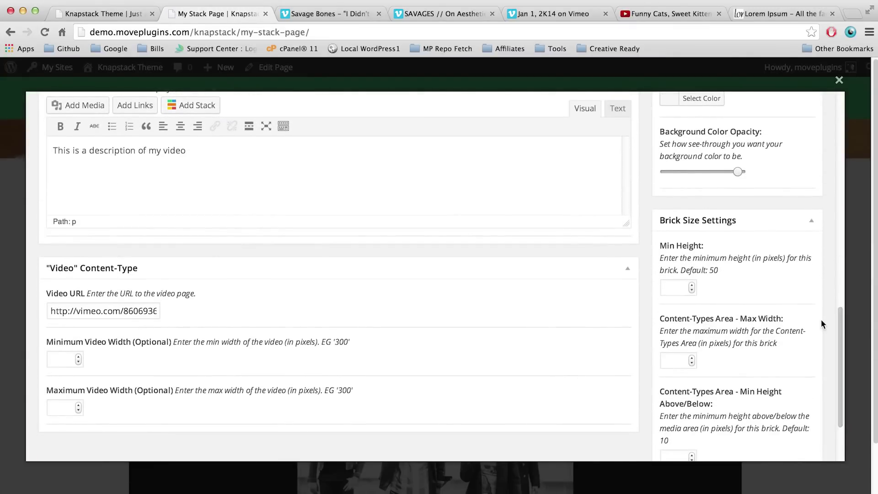
click(55, 406)
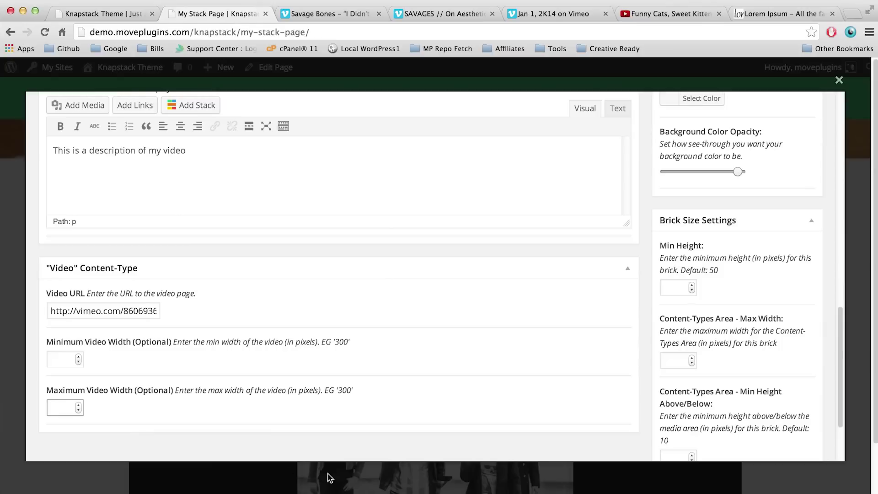
text(500)
drag(844, 338, 847, 105)
click(781, 243)
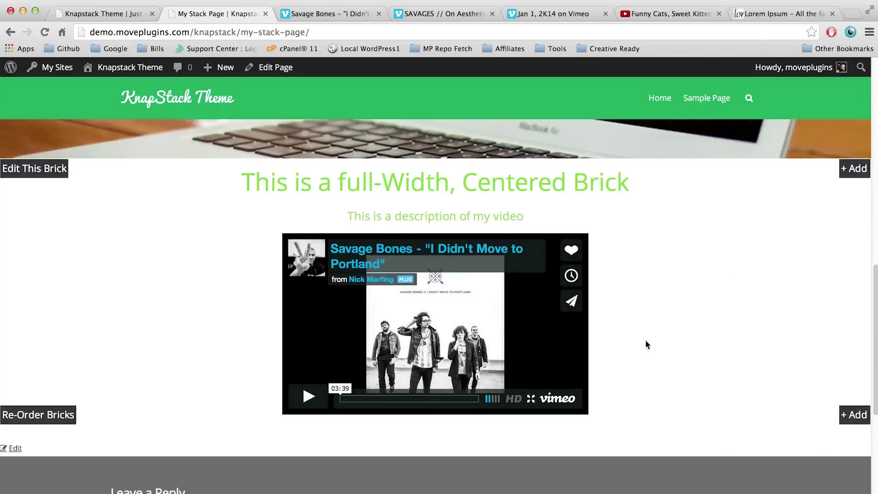
Step: Edit the full-width centered brick again, set its content-types area max width to 500 pixels, and update it
scroll(763, 349, up, 2)
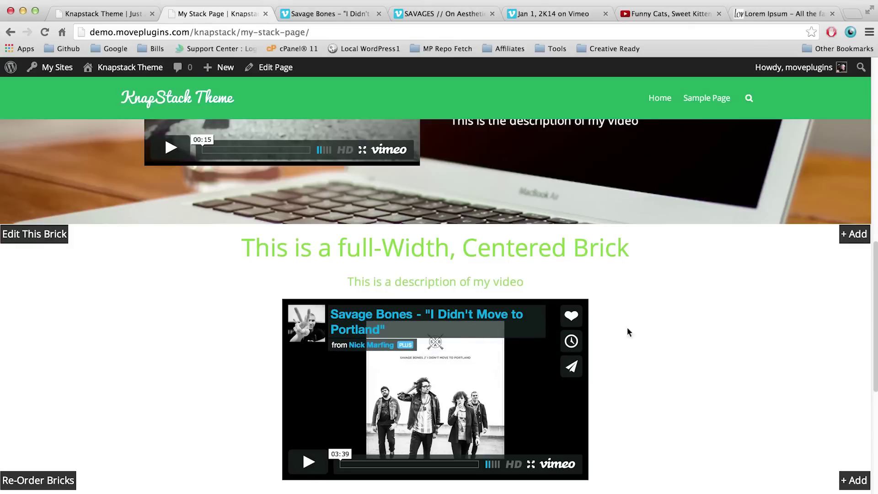
scroll(876, 349, down, 4)
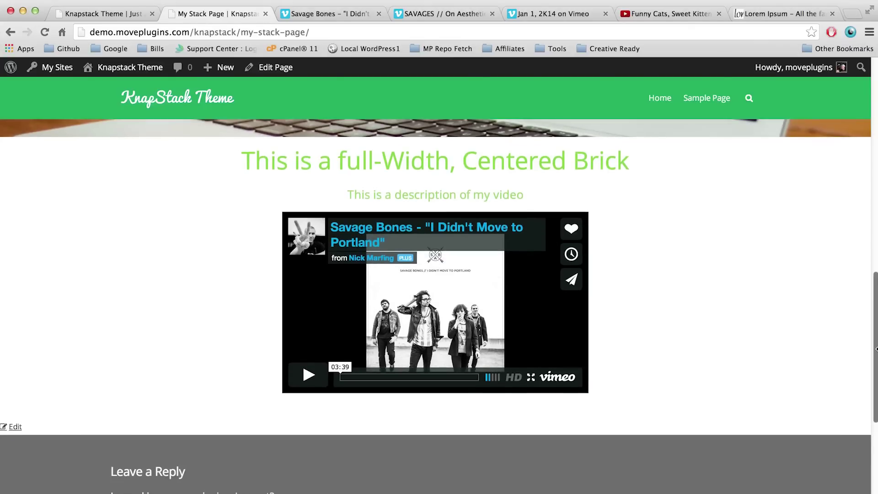
scroll(876, 349, up, 1)
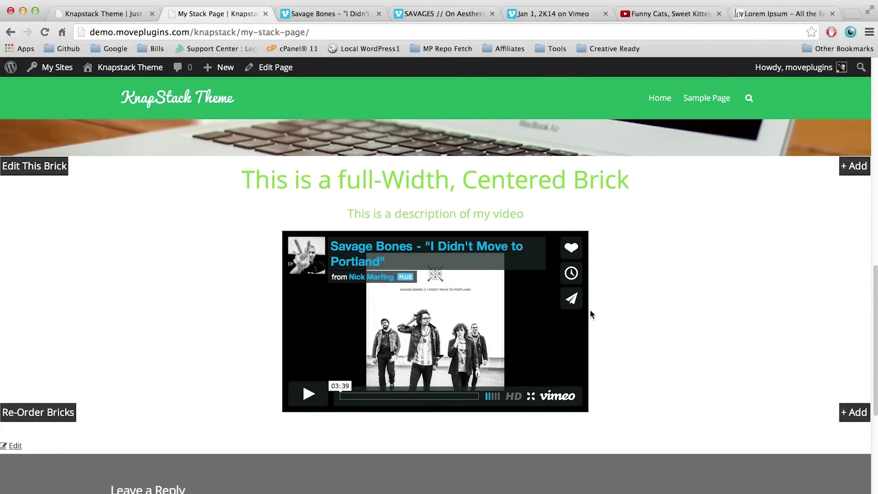
click(44, 170)
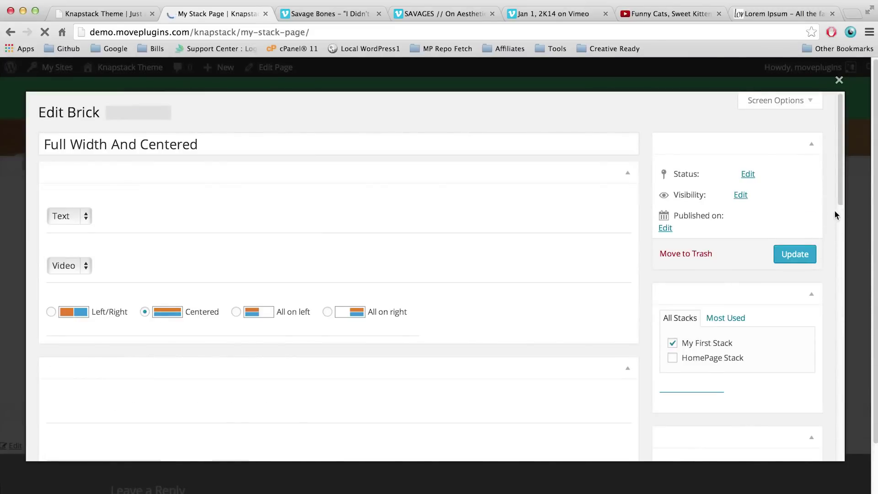
scroll(835, 218, down, 15)
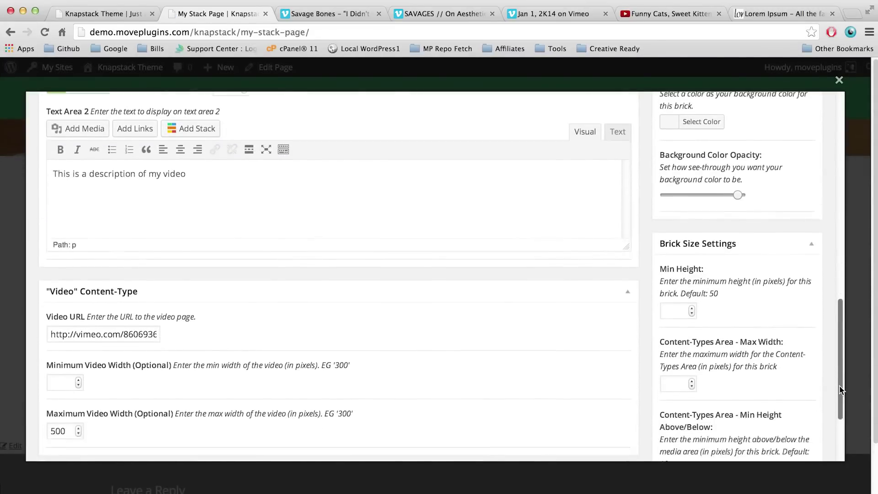
scroll(839, 389, down, 3)
click(672, 316)
text(500)
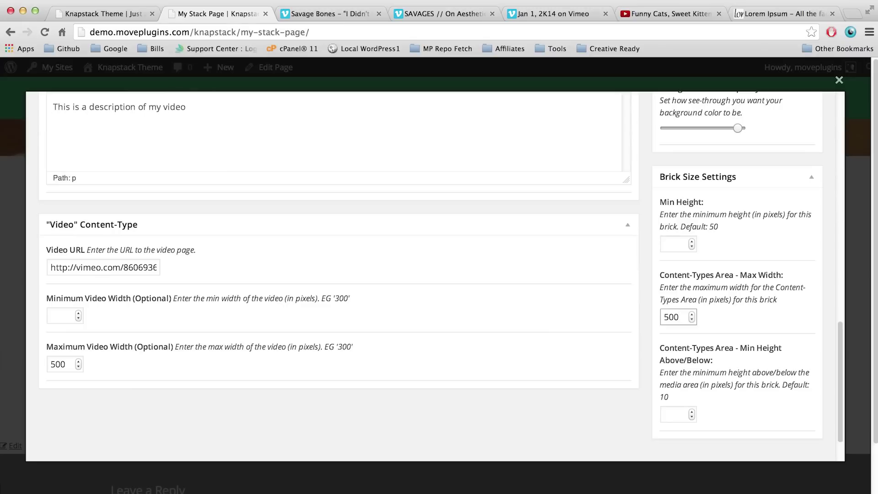
click(647, 290)
scroll(652, 287, up, 15)
click(789, 173)
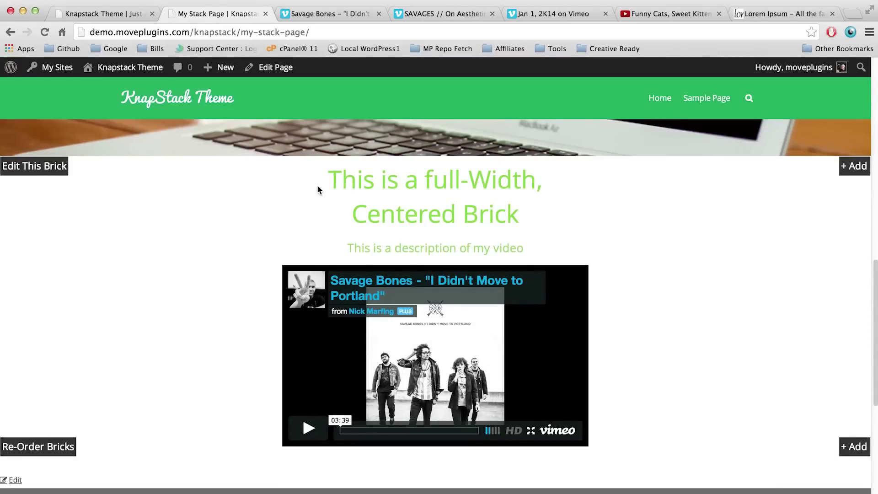
Step: Examine how the centered brick's heading and video fit its width, and look over the stack page up to the first brick
drag(332, 179, 533, 222)
click(531, 222)
drag(872, 306, 873, 270)
scroll(871, 284, down, 2)
mouse_move(553, 225)
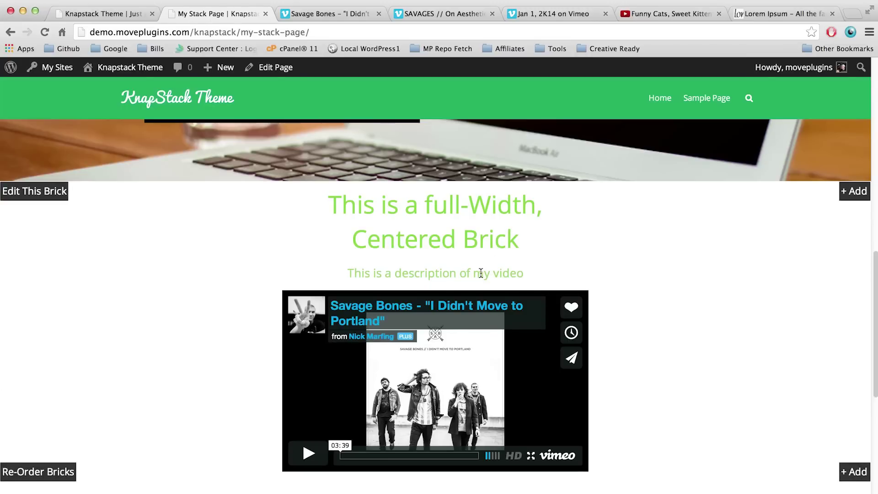
drag(875, 305, 875, 111)
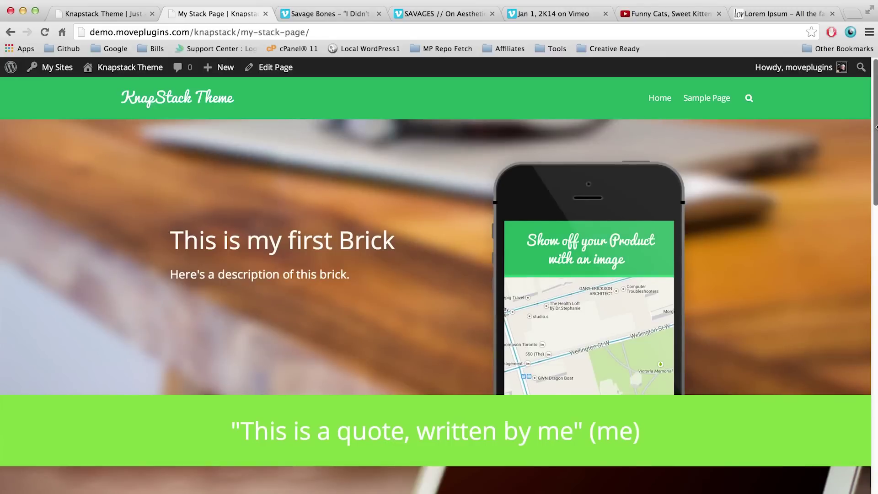
mouse_move(843, 208)
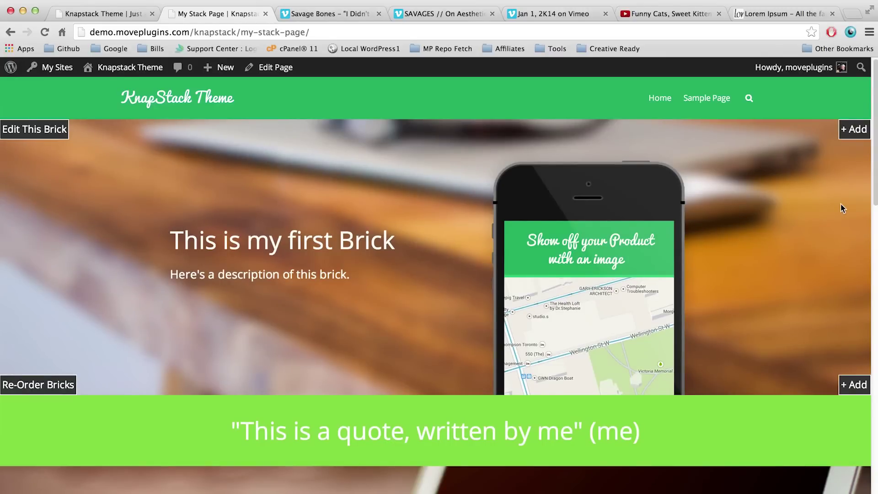